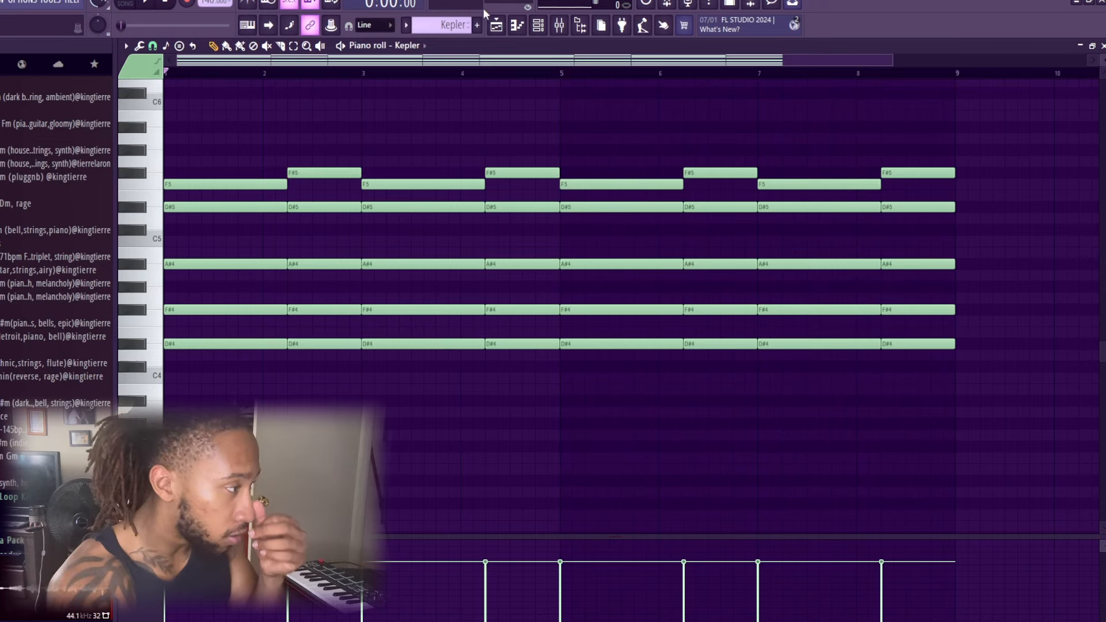
- Inspect the Fruity parametric EQ 2 curve on the Kepler mixer track, and return to the playlist
left_click(559, 25)
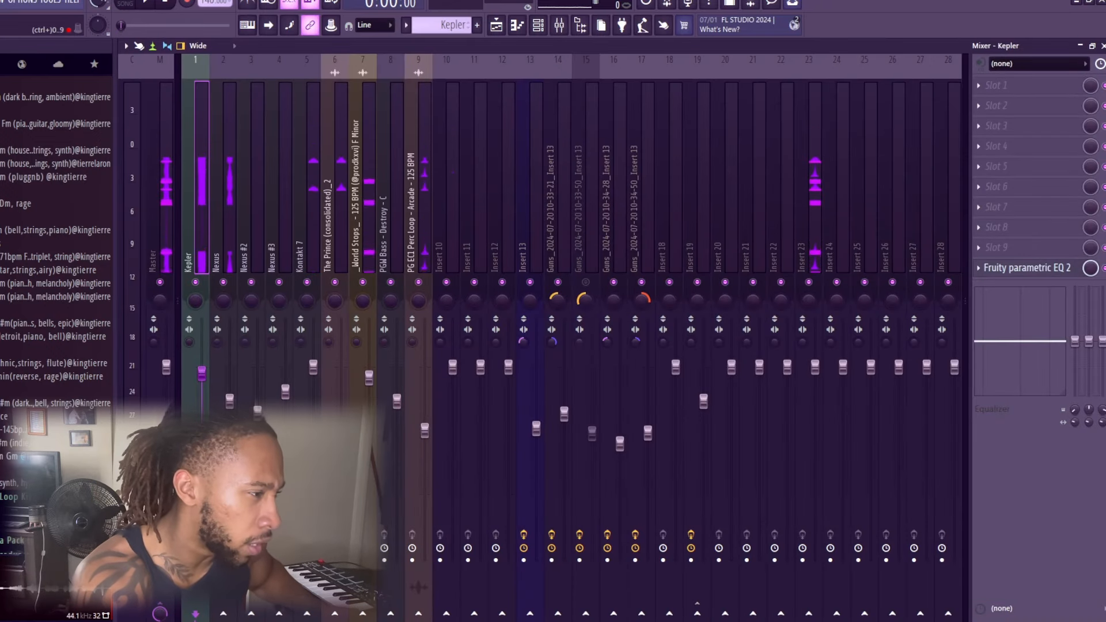
left_click(1051, 269)
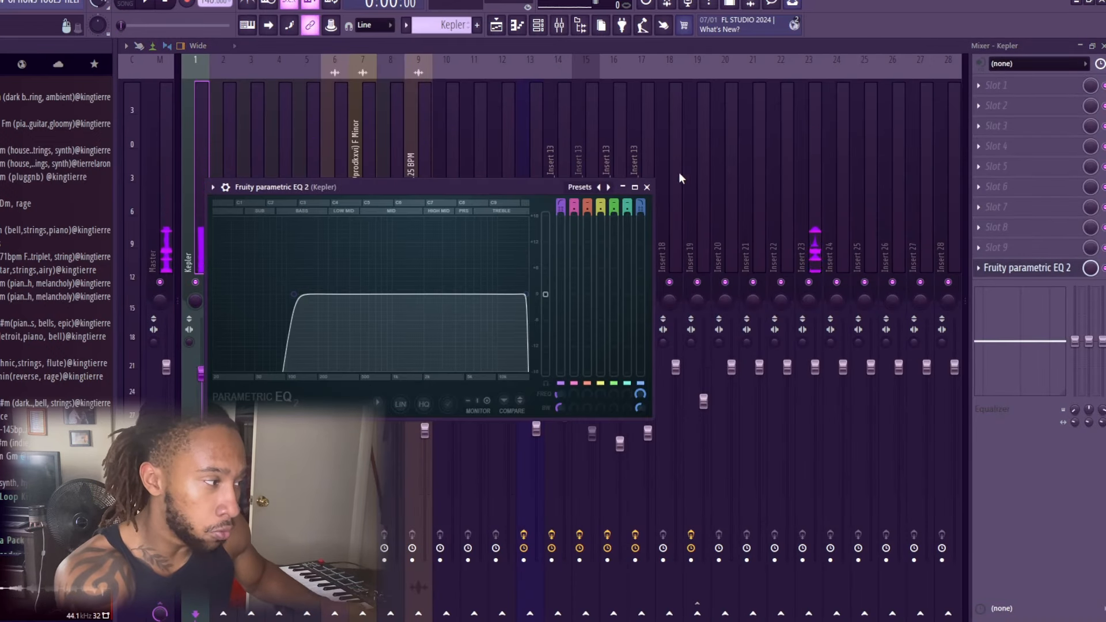
left_click(647, 187)
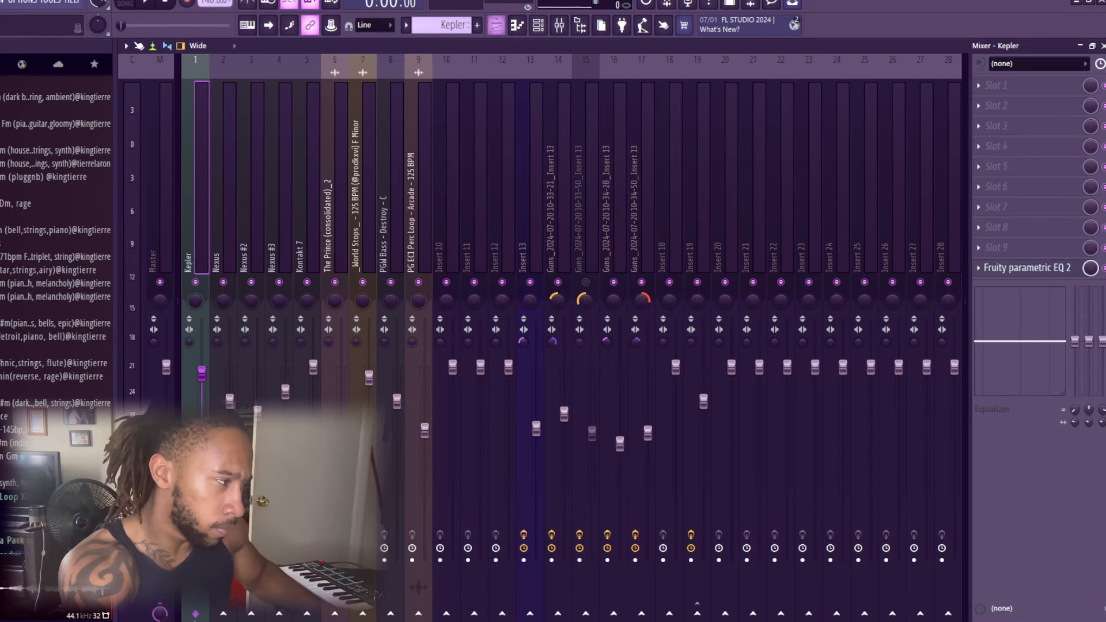
left_click(498, 29)
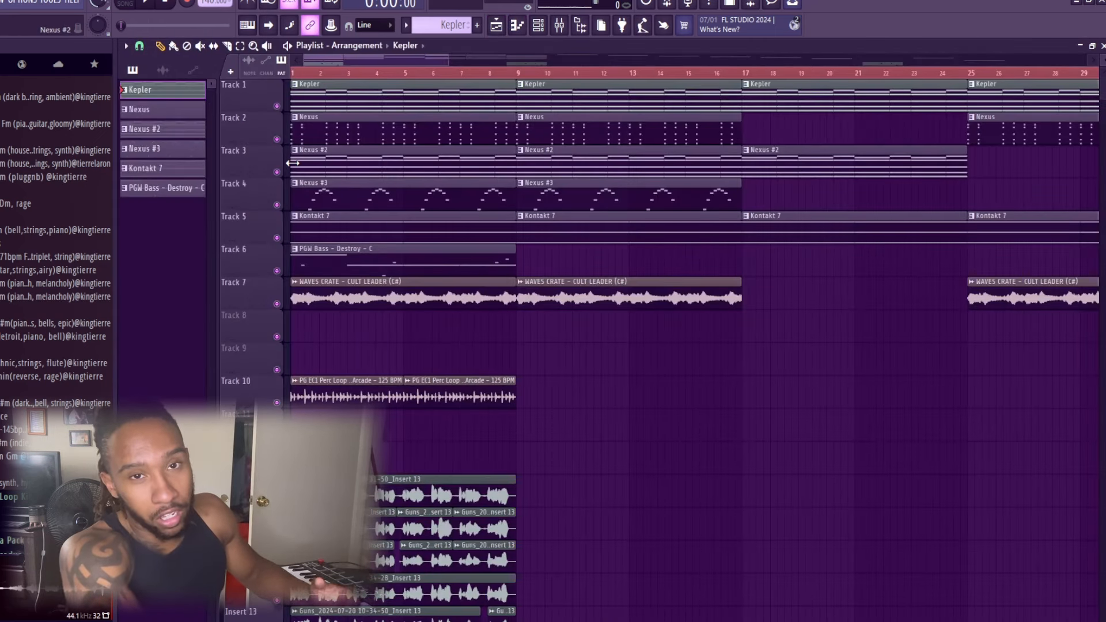
- Select the Nexus #2 pattern and check which preset its Nexus instrument uses
left_click(340, 171)
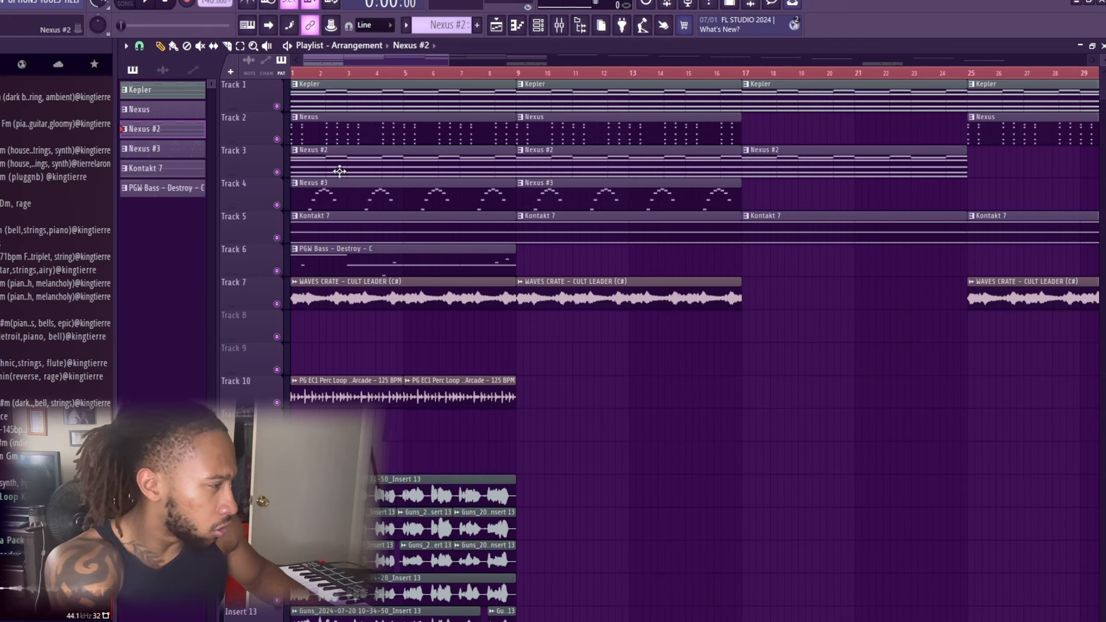
left_click(518, 30)
left_click(283, 322)
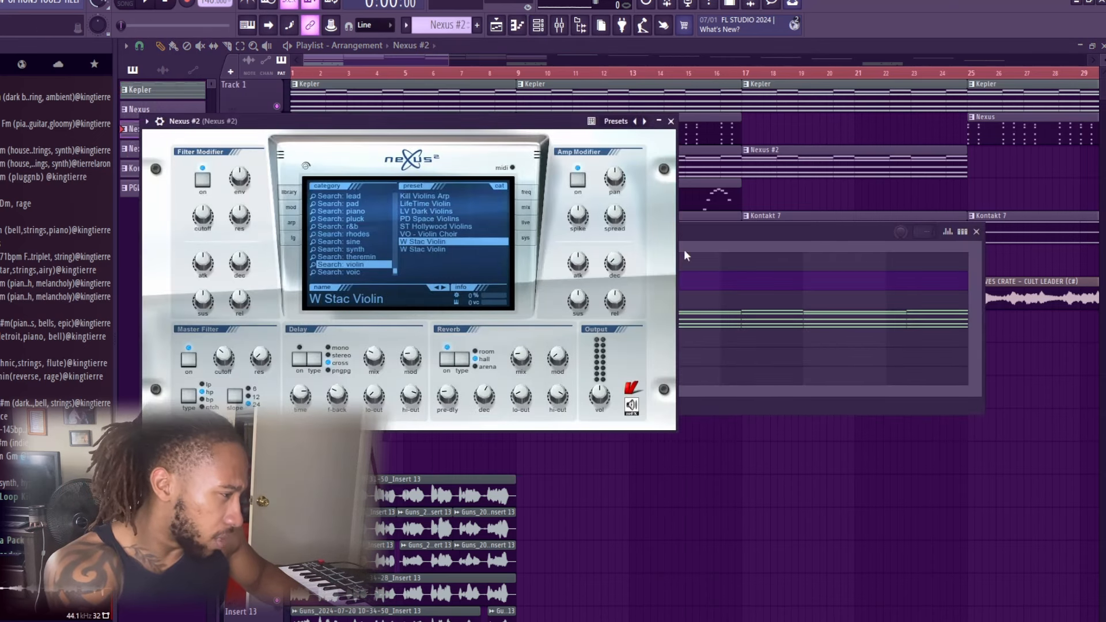
left_click(671, 121)
- Play back the Nexus #2 chords in the piano roll, and return to the playlist
left_click(417, 322)
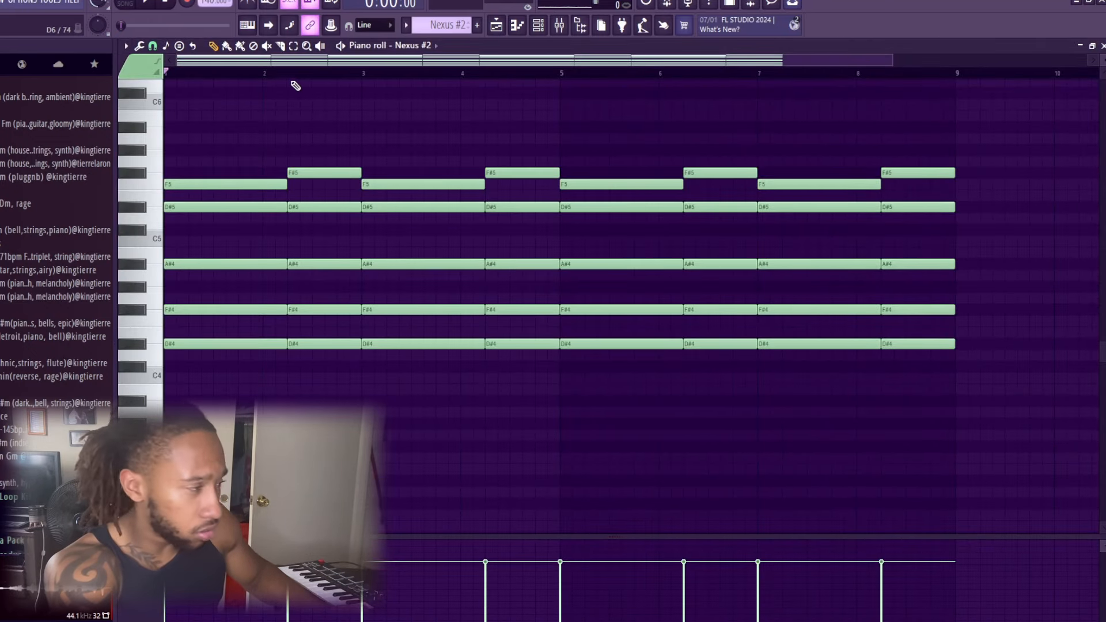
key("space")
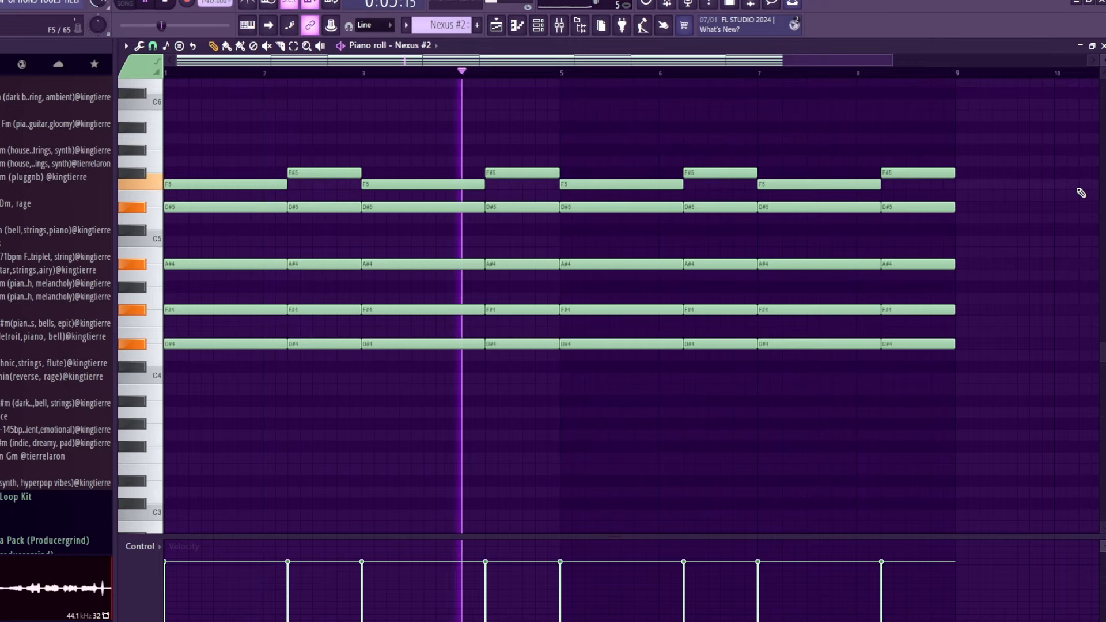
key("space")
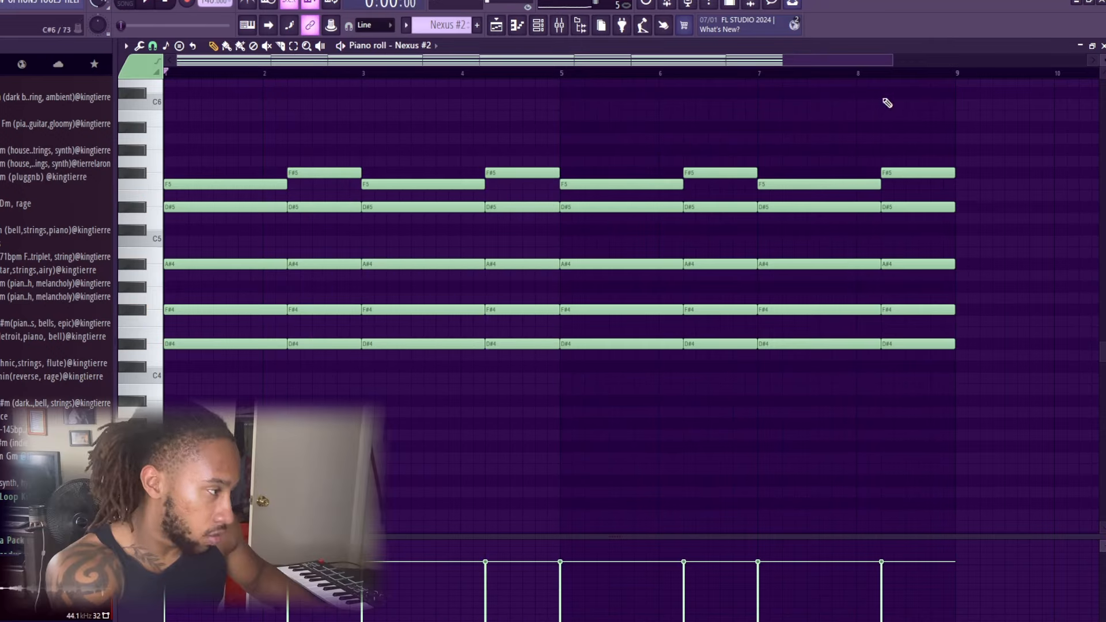
left_click(513, 28)
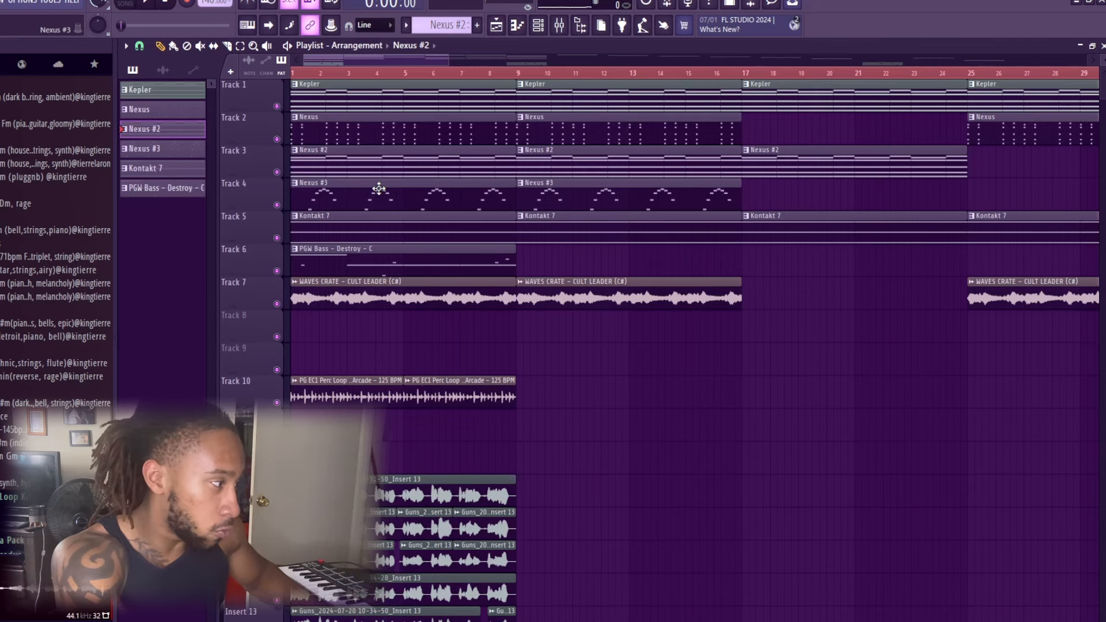
- Open the Nexus pattern from track 2 in the piano roll, and check which preset its instrument uses
left_click(398, 134)
double_click(399, 135)
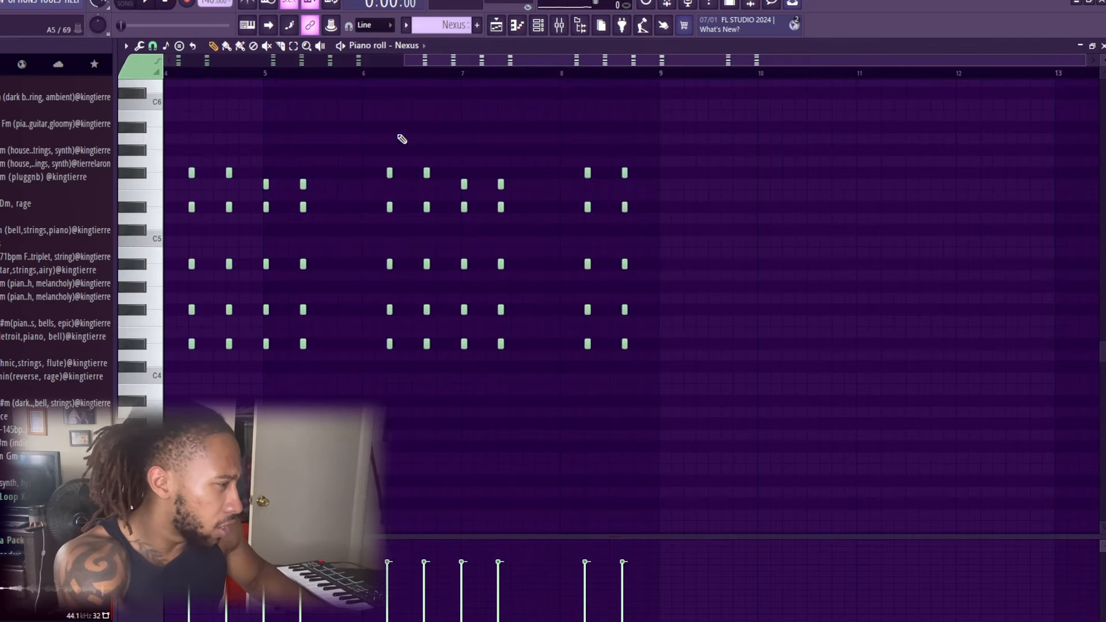
left_click(538, 25)
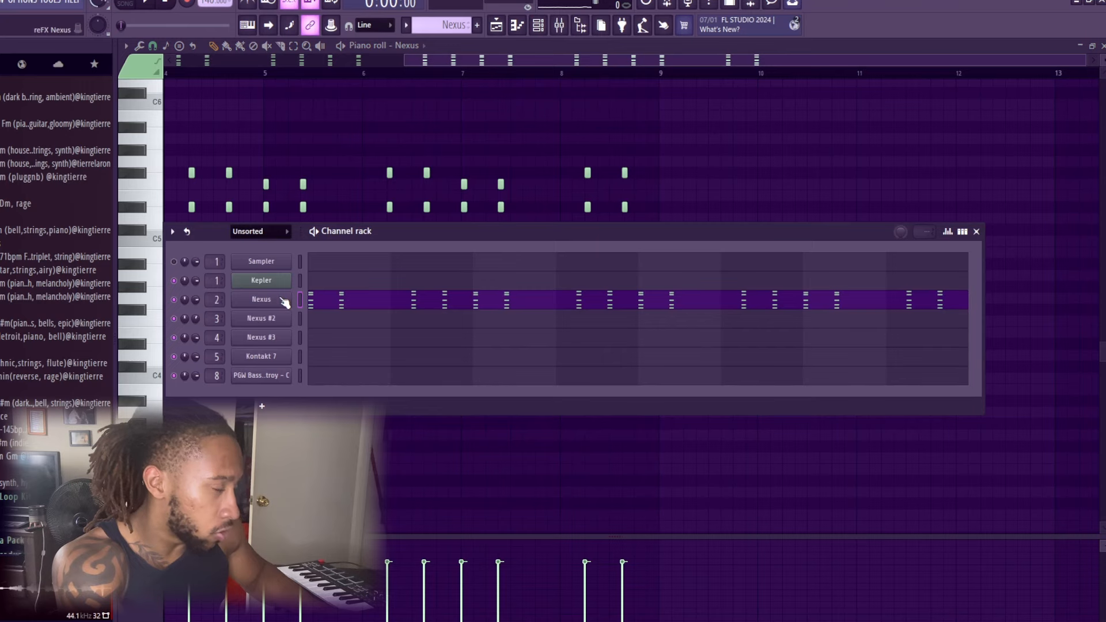
left_click(261, 300)
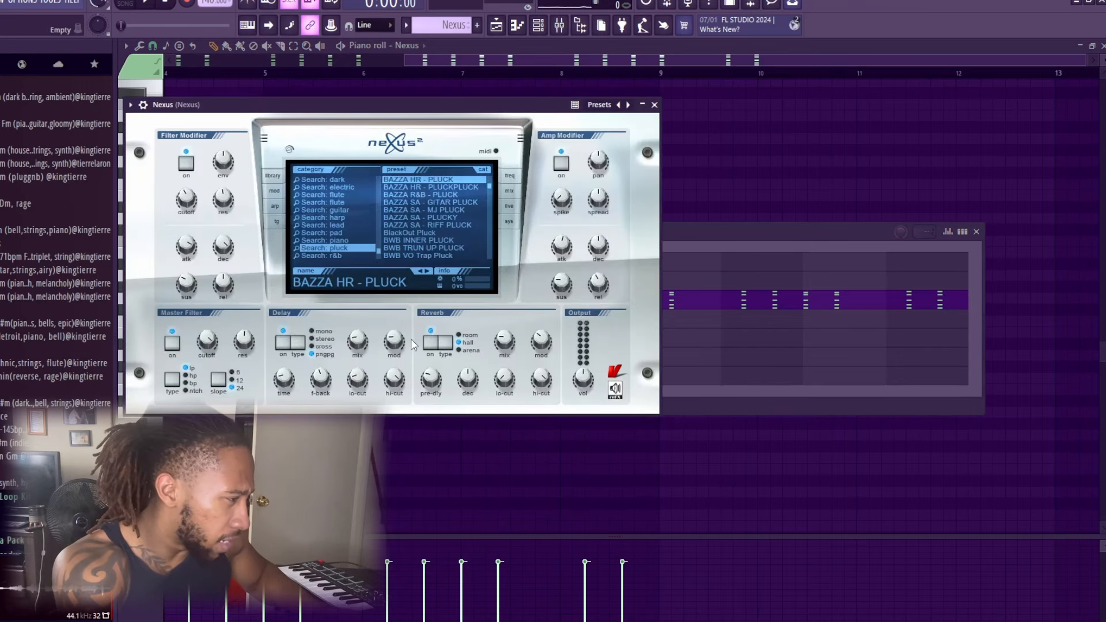
left_click(655, 105)
- Try extending the Nexus pattern's short notes to legato in the piano roll, and undo the change
left_click(379, 300)
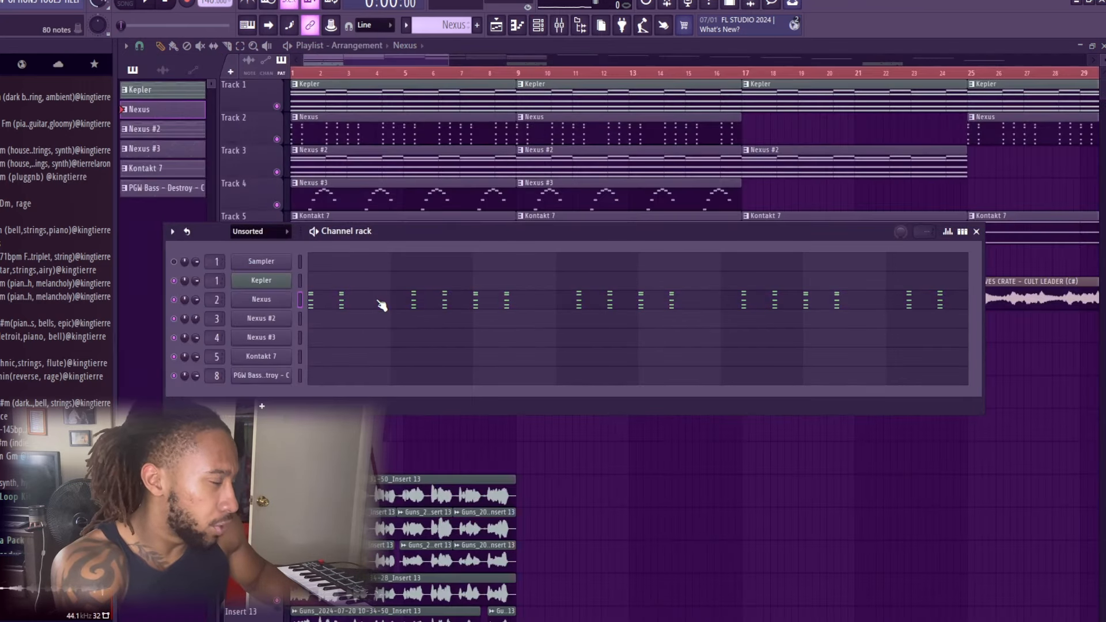
left_click(379, 300)
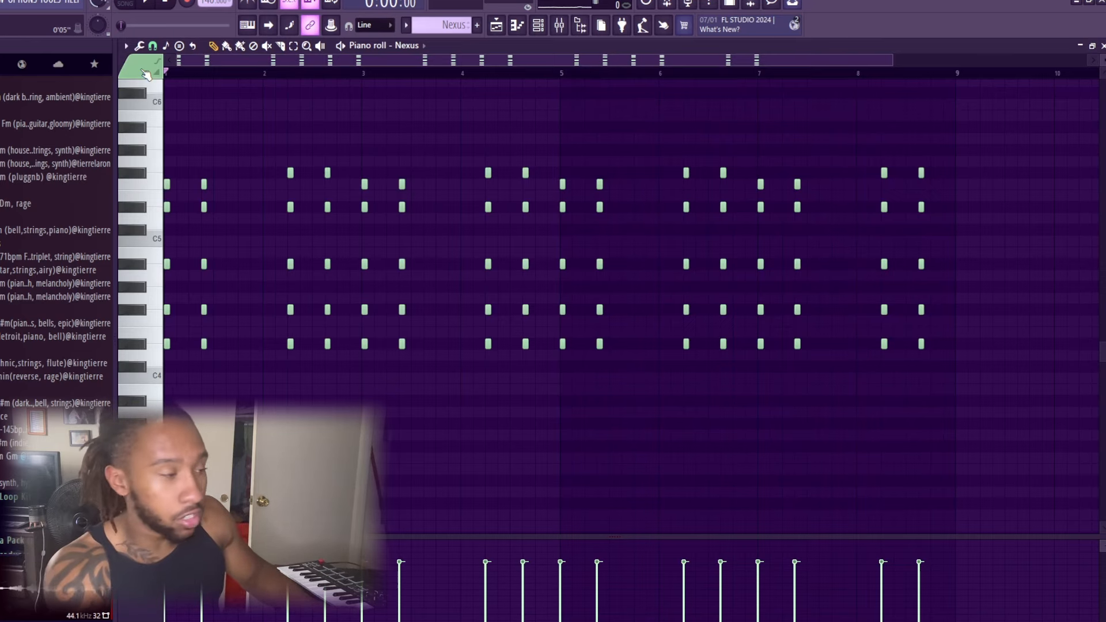
key("ctrl+l")
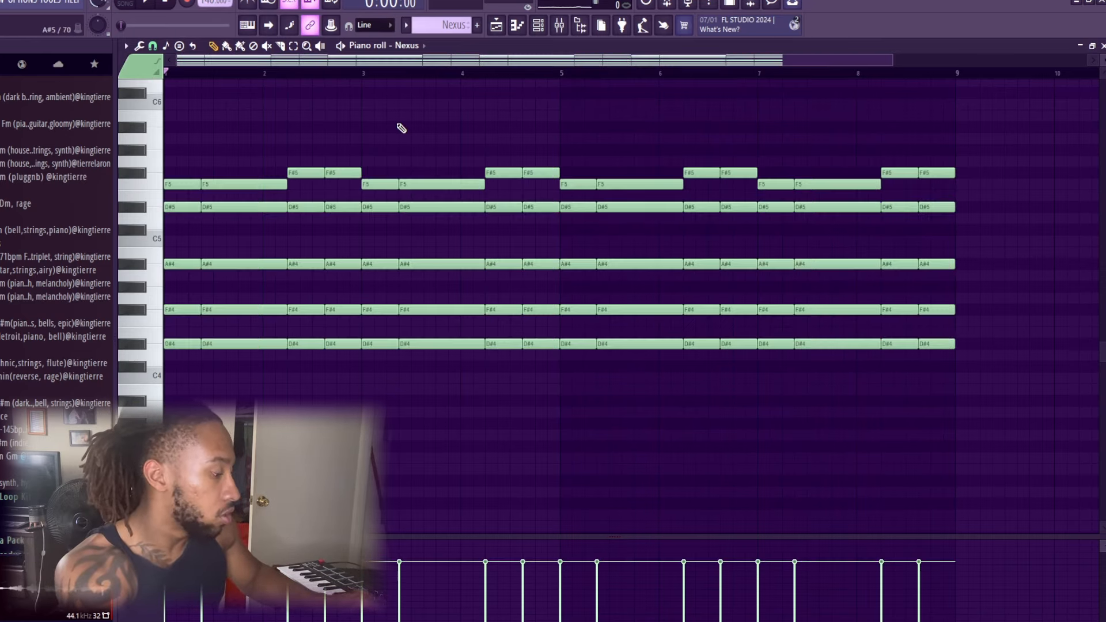
key("ctrl+z")
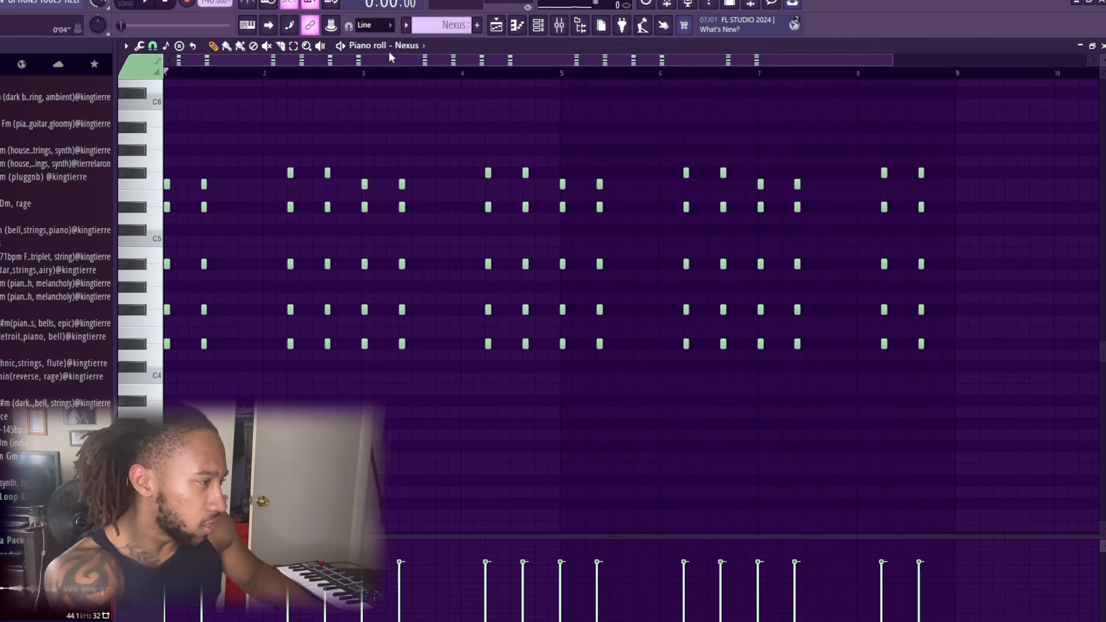
- Play back the Nexus pattern, and inspect the Fruity parametric EQ 2 on its mixer track
key("space")
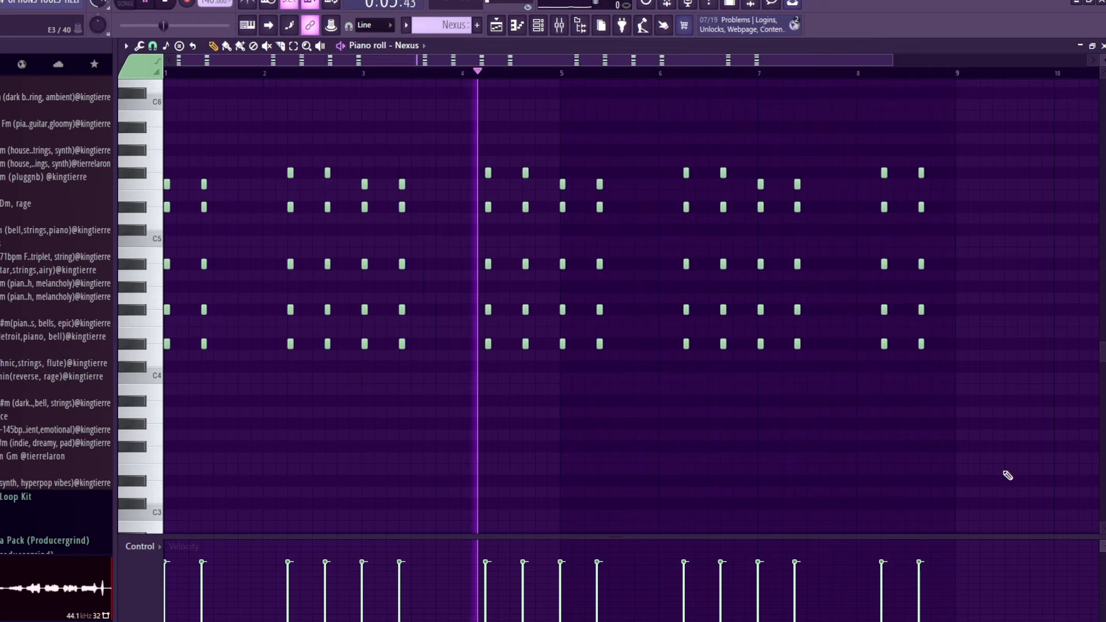
key("space")
left_click(559, 25)
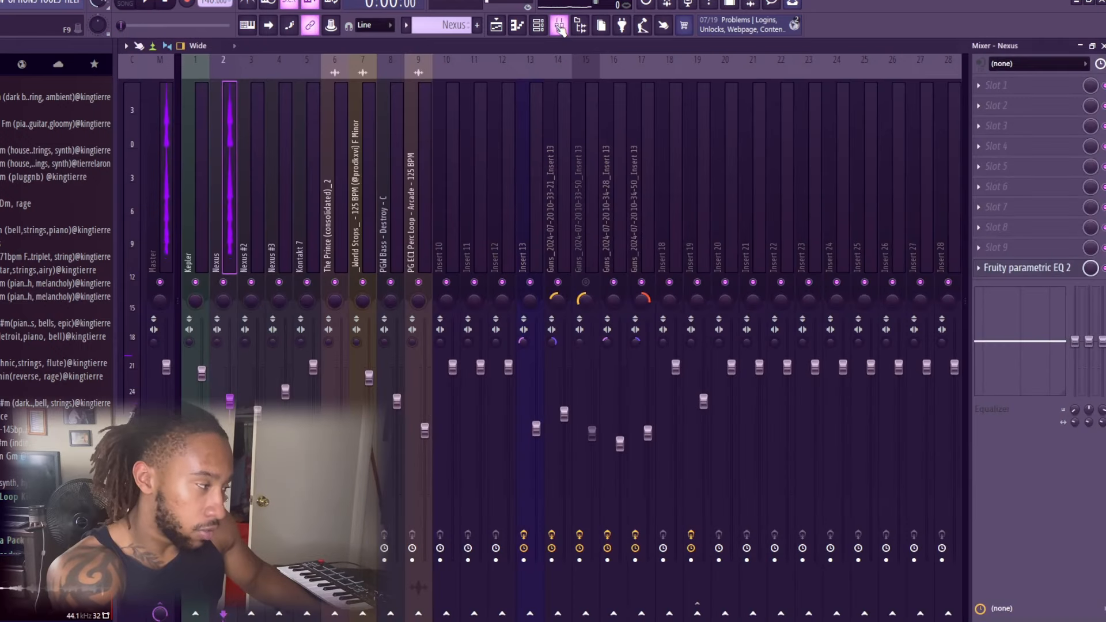
left_click(1059, 268)
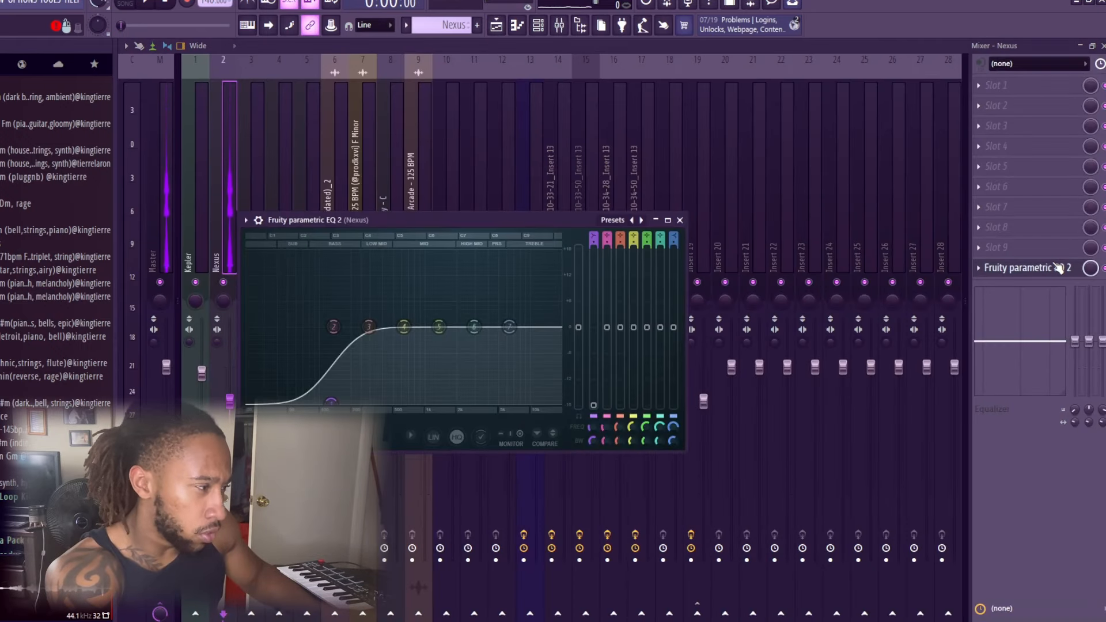
left_click(496, 24)
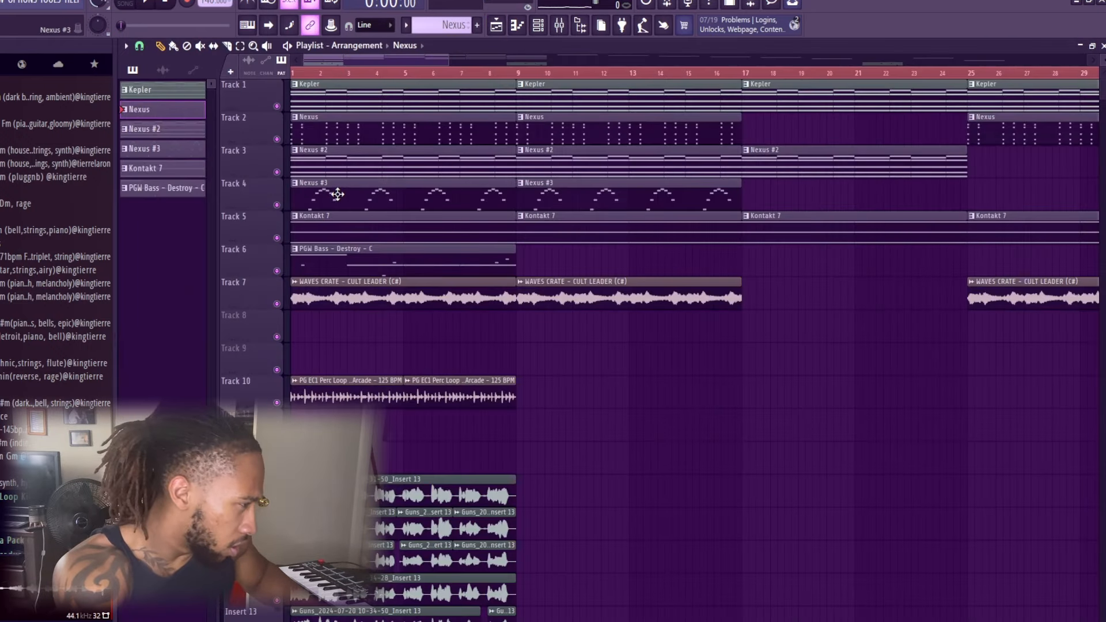
- Select the Nexus #3 pattern and check which preset its Nexus instrument uses
left_click(337, 194)
left_click(538, 25)
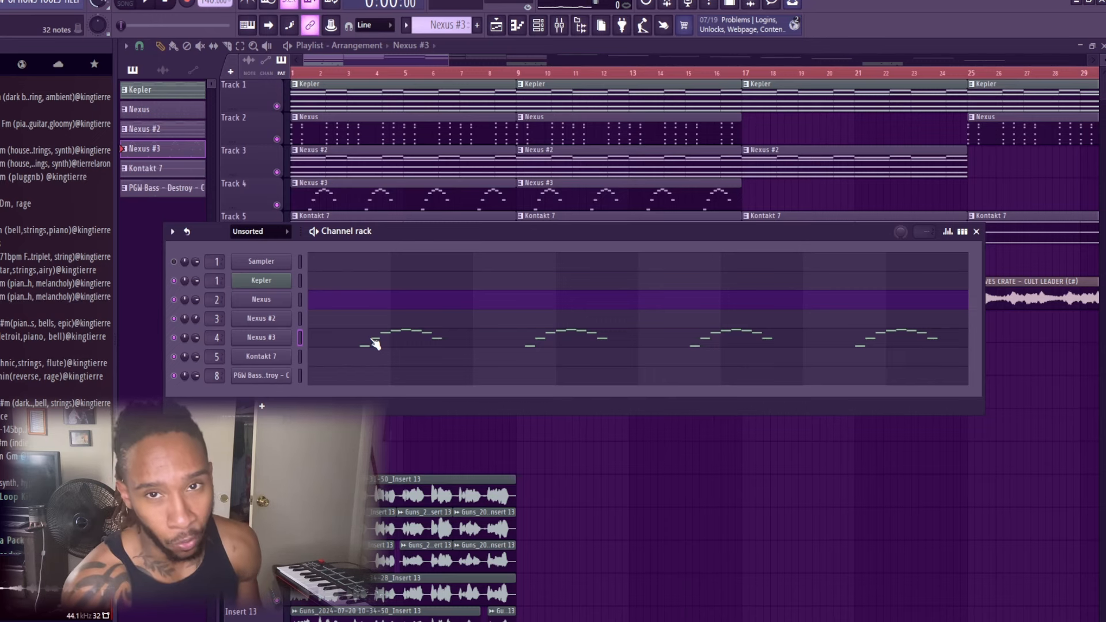
left_click(278, 337)
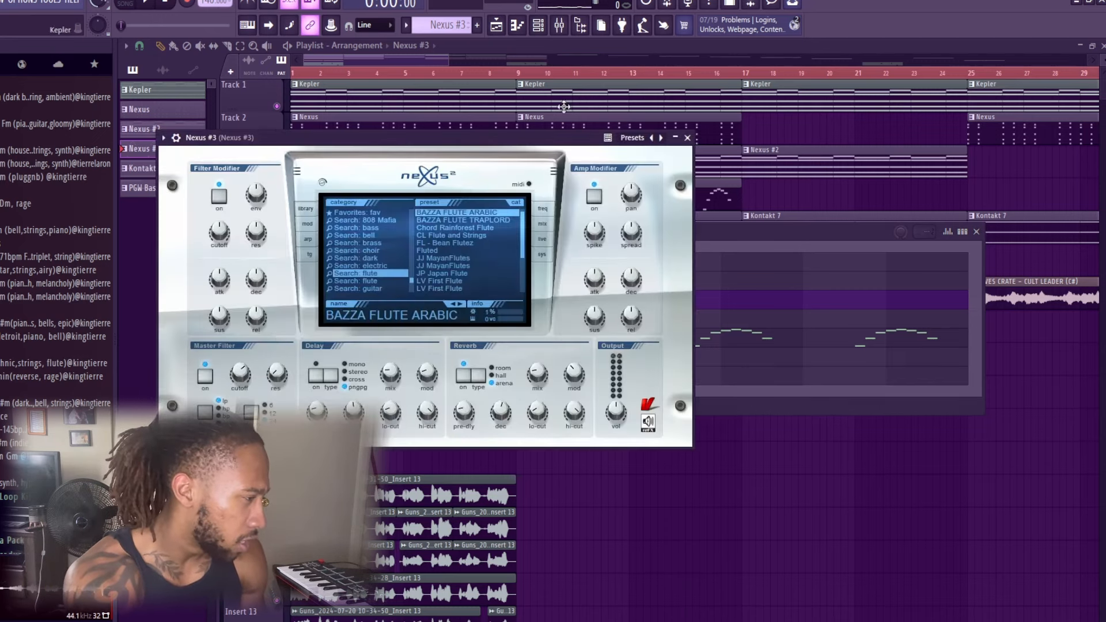
left_click(687, 138)
- Play back the Nexus #3 melody in the piano roll
left_click(339, 348)
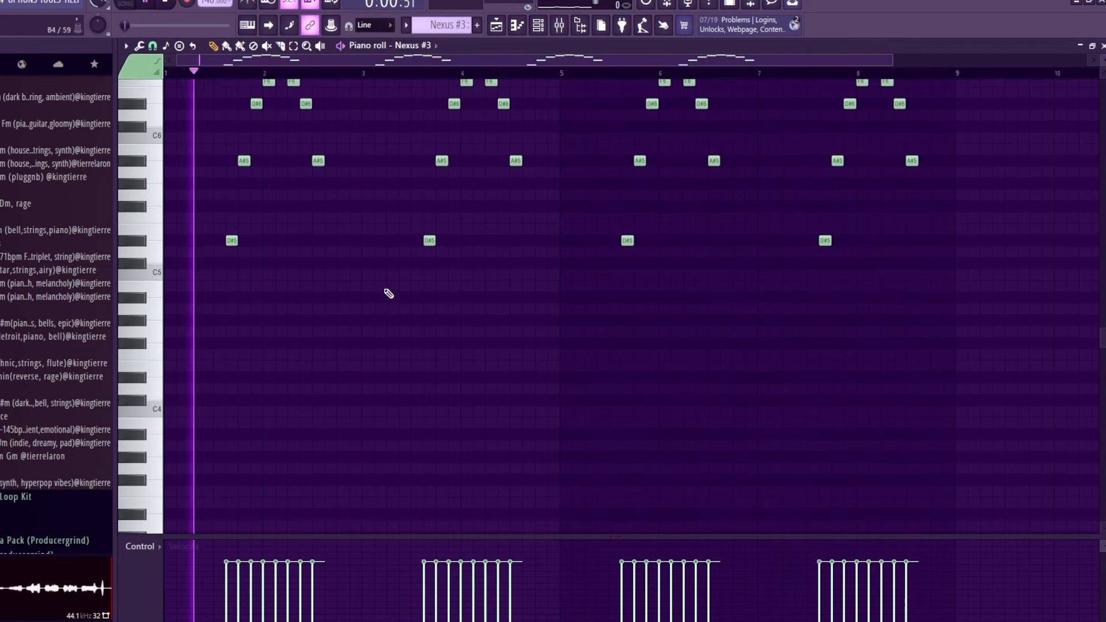
scroll(818, 467, "up", 3)
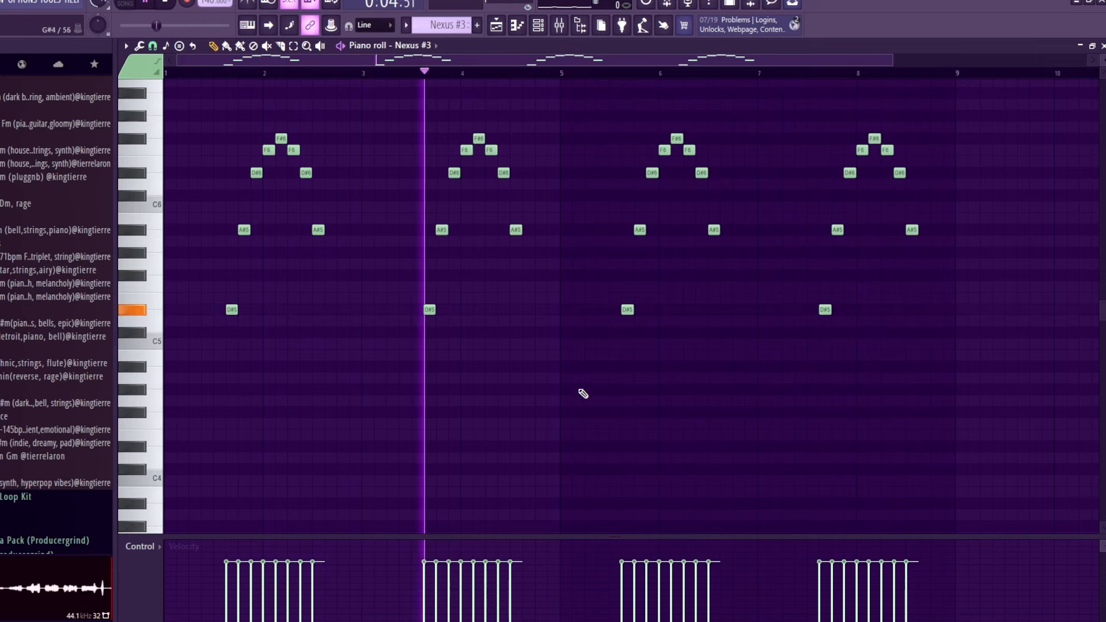
key("space")
- Inspect the PanCake2 and Fruity parametric EQ 2 effects on the Nexus #3 mixer track, and return to the playlist
left_click(559, 25)
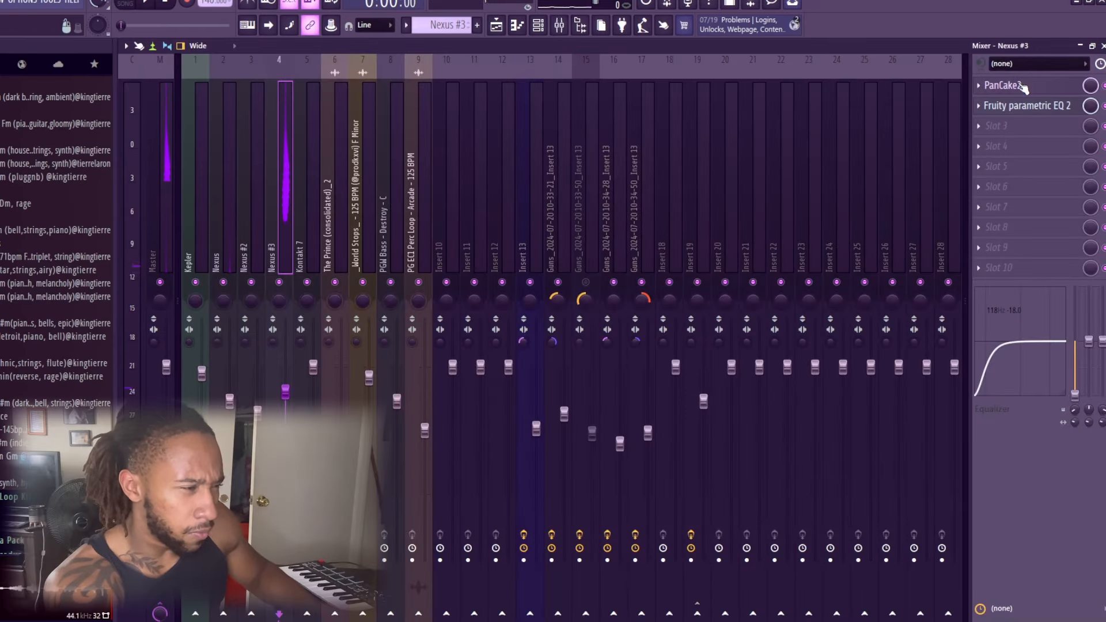
left_click(1002, 85)
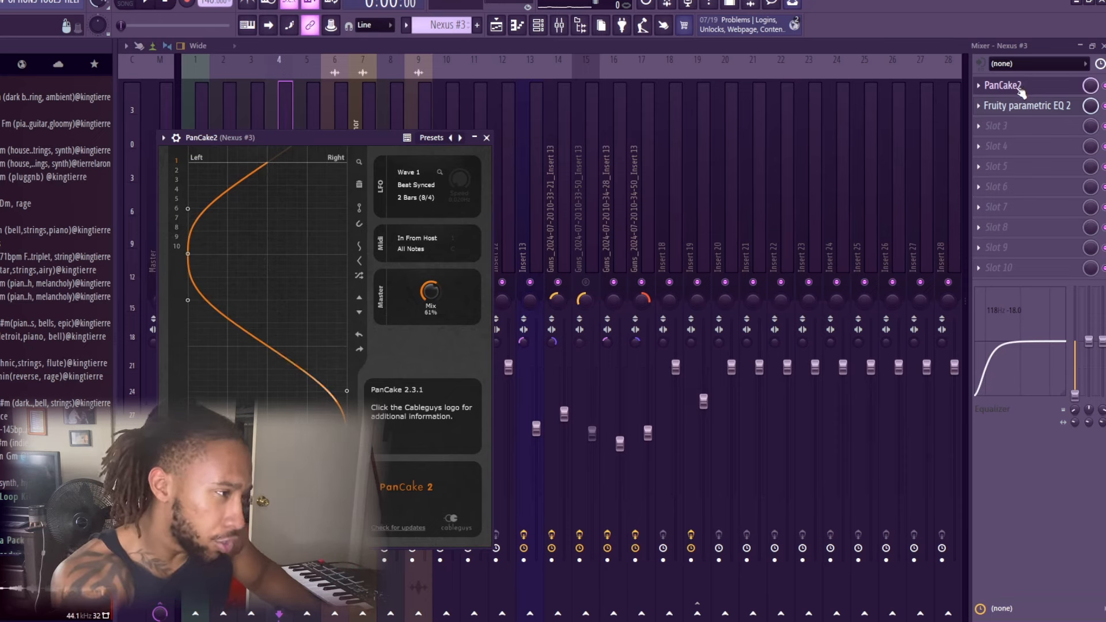
left_click(1033, 106)
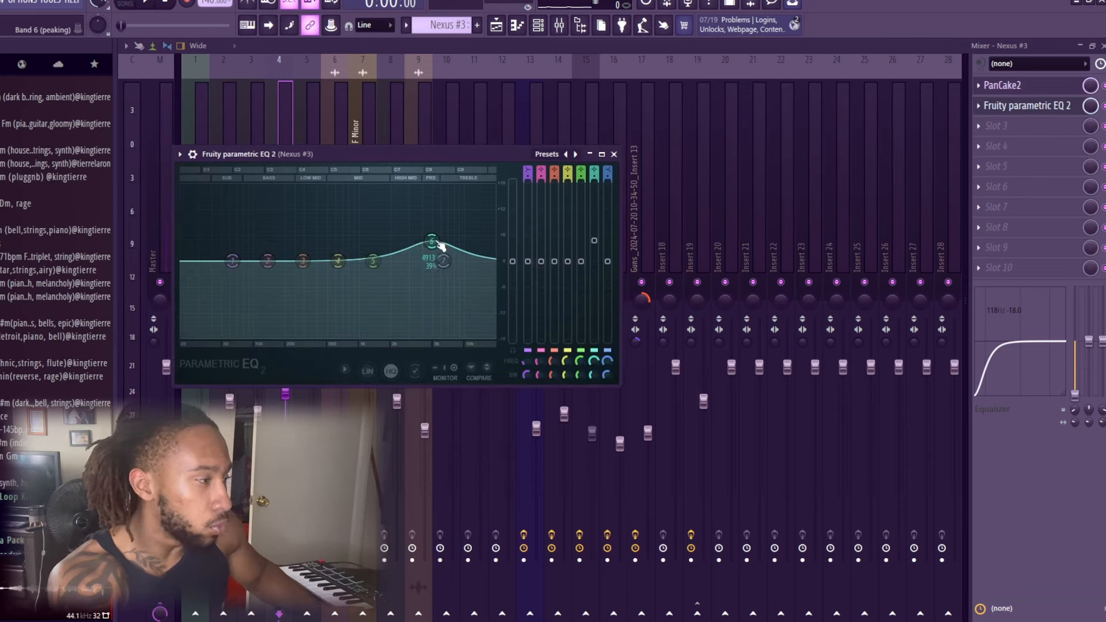
left_click(496, 25)
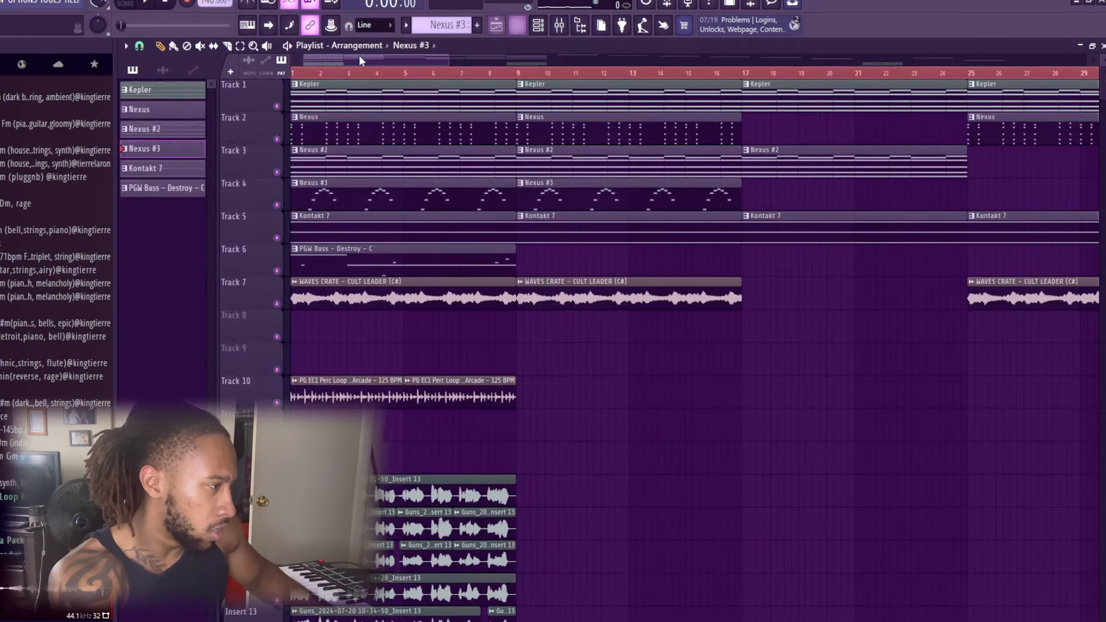
- Mute all playlist tracks except tracks 1 to 4, and play back the arrangement
left_click(277, 139)
left_click(276, 172)
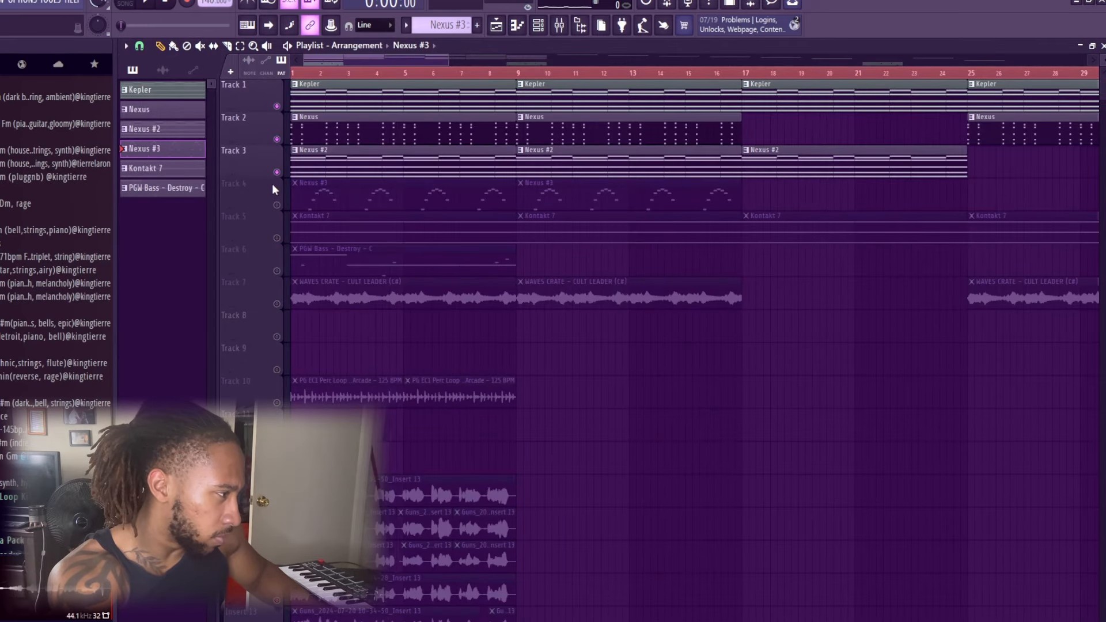
left_click(276, 204)
key("space")
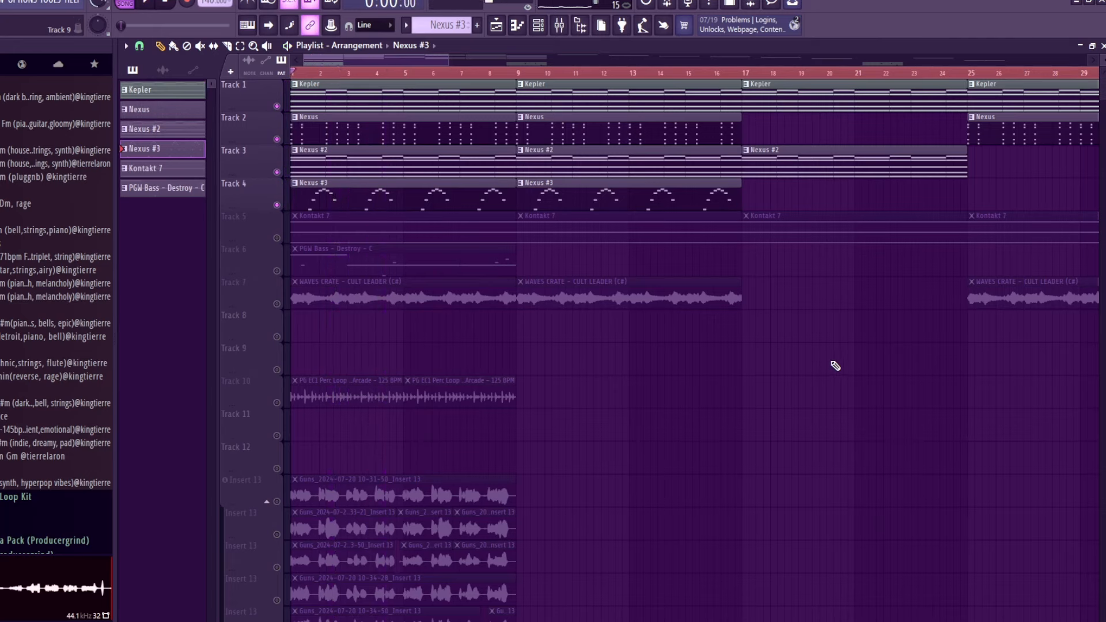
key("space")
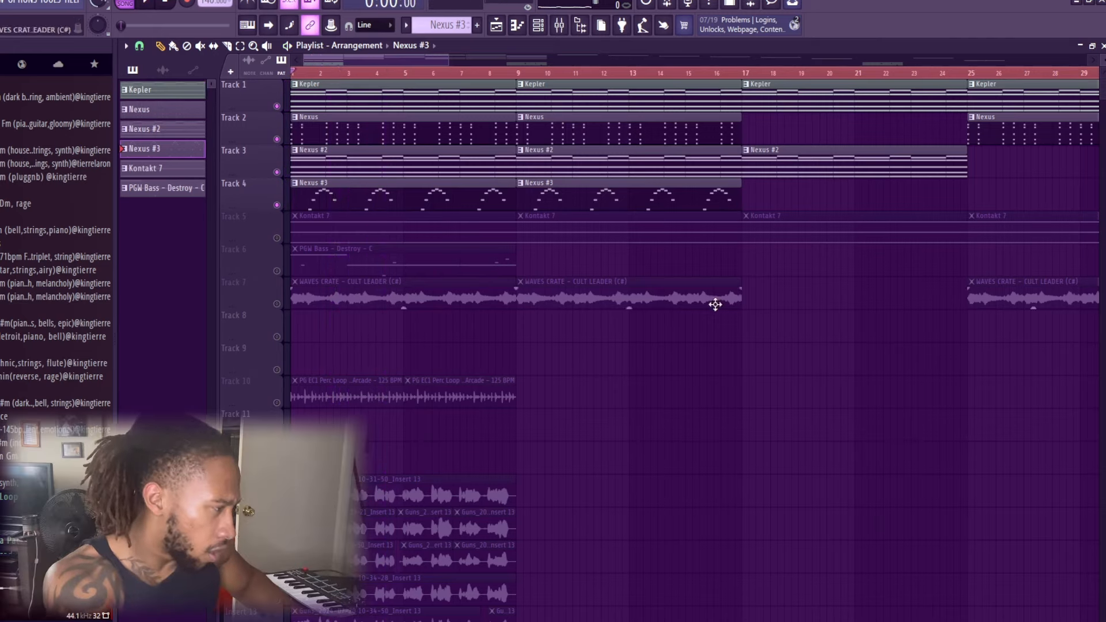
- Unmute track 5 and play back the Kontakt 7 pattern's notes in the piano roll
left_click(277, 239)
double_click(375, 224)
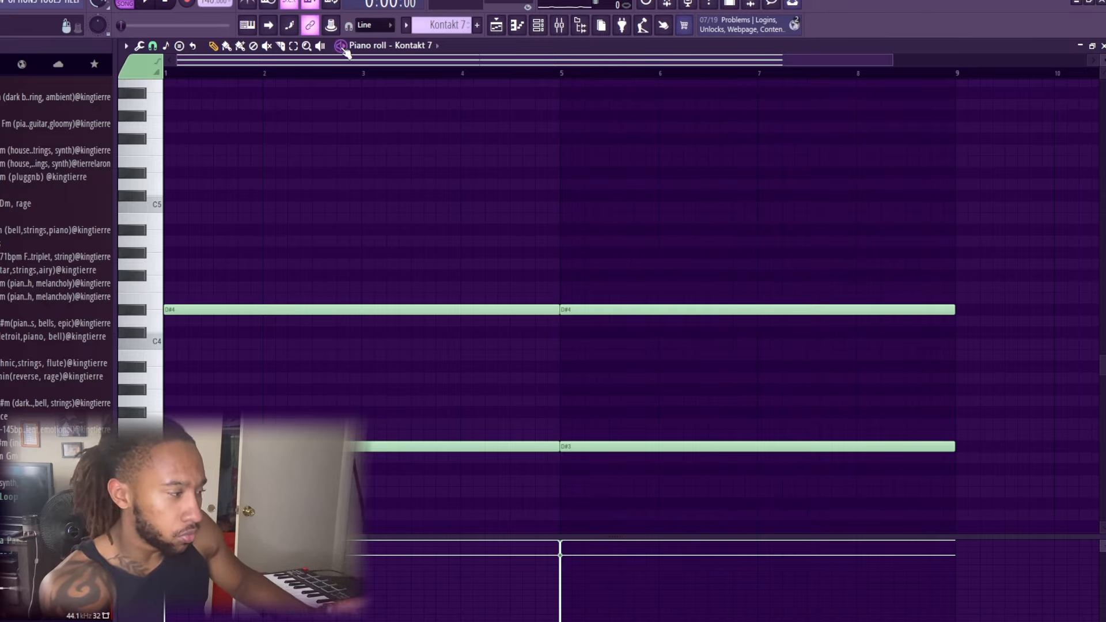
key("space")
scroll(922, 219, "down", 4)
scroll(1036, 299, "up", 1)
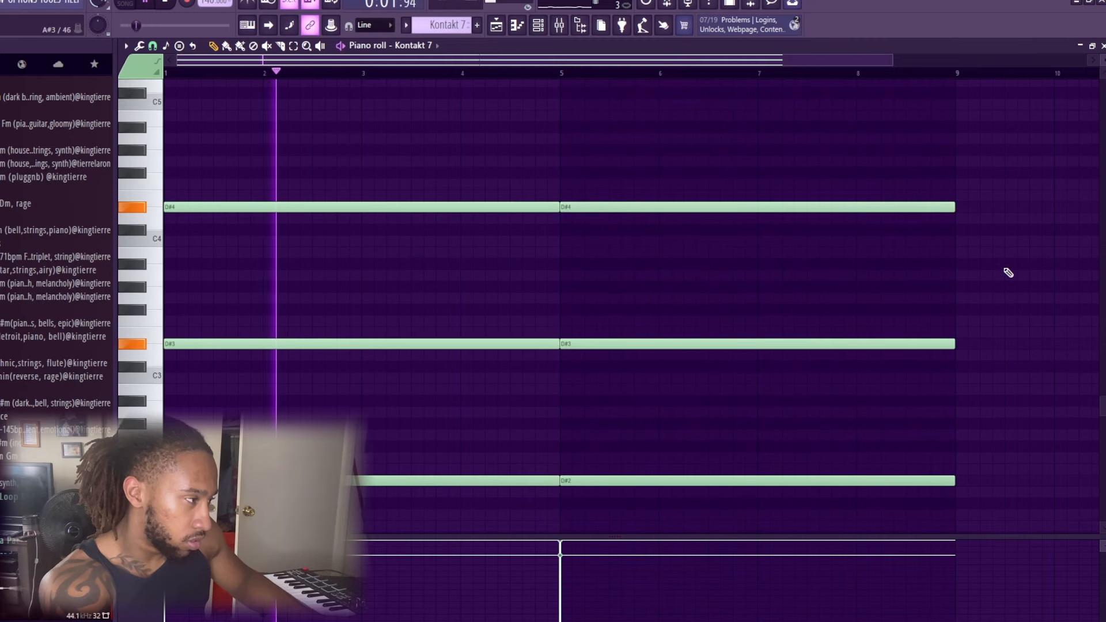
key("space")
left_click(496, 25)
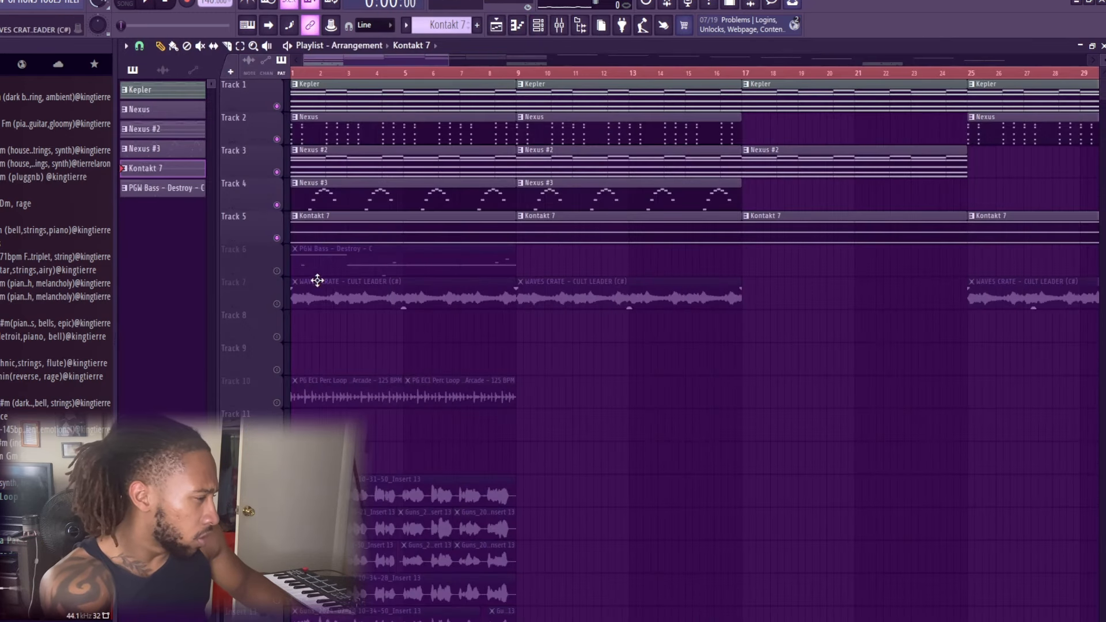
- Unmute track 7, solo it, and play back the WAVES CRATE - CULT LEADER (C#) audio clip on its own
left_click(277, 304)
left_click(371, 303)
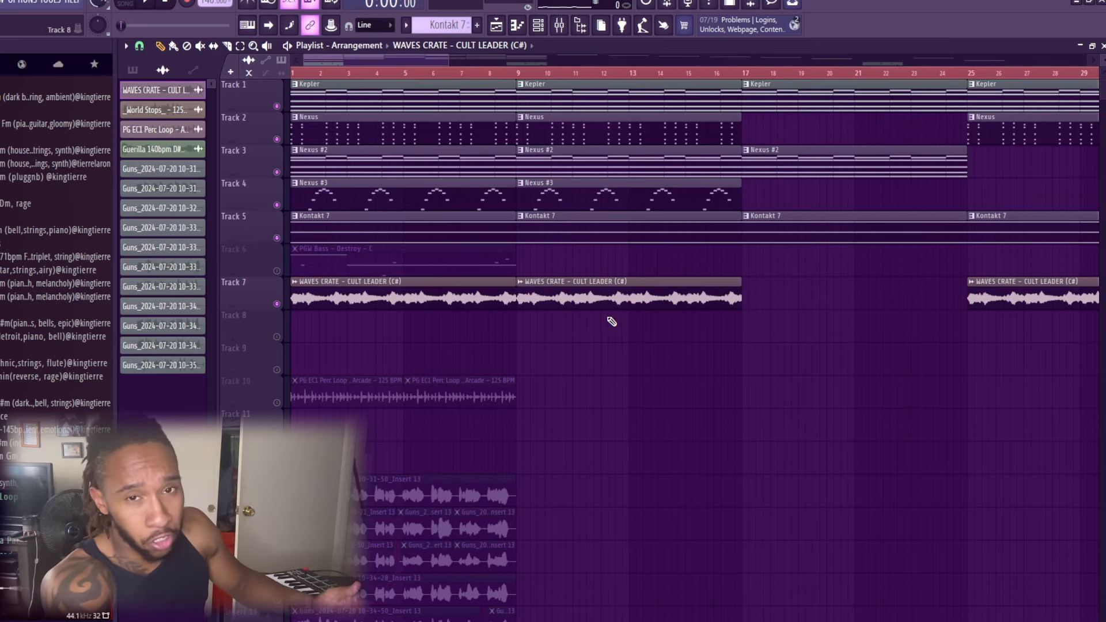
right_click(278, 305)
key("space")
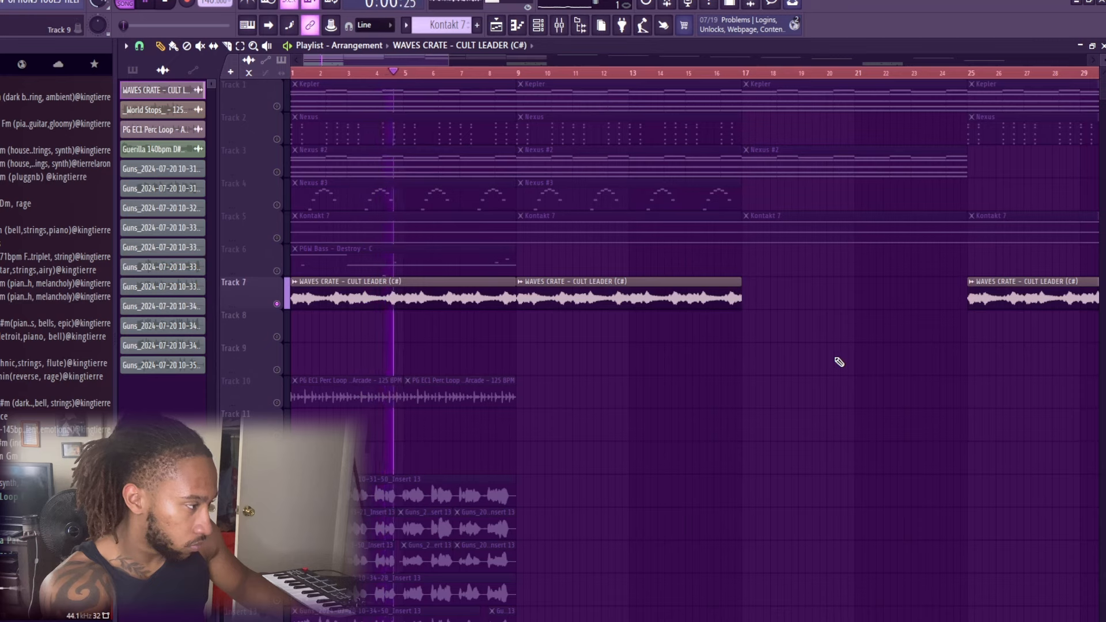
key("space")
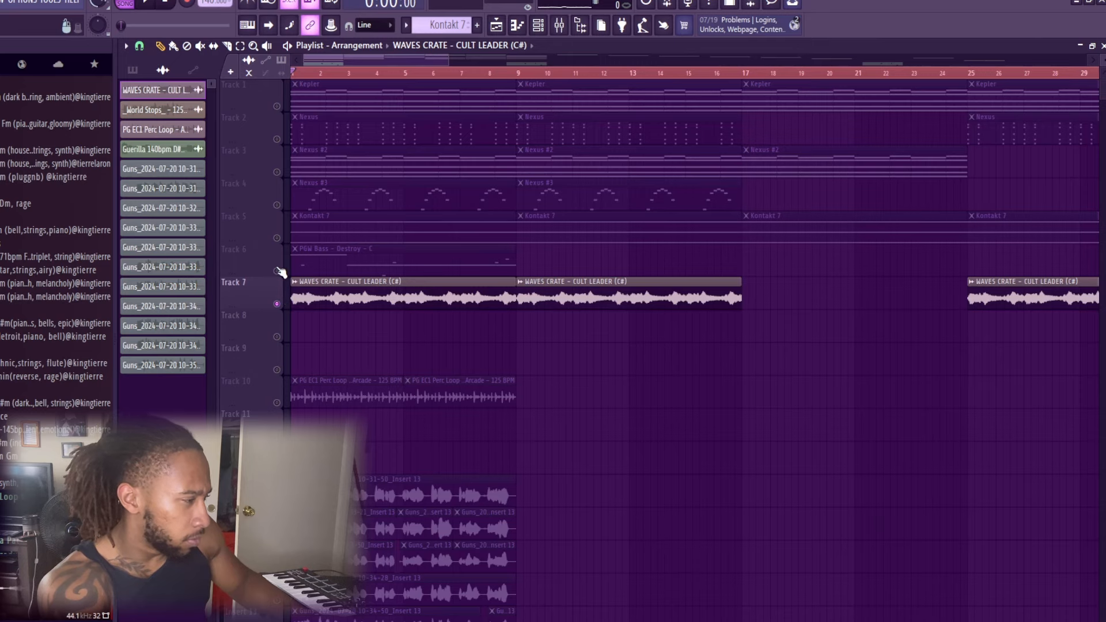
- Open the PGW Bass - Destroy - C pattern's notes in the piano roll
double_click(347, 247)
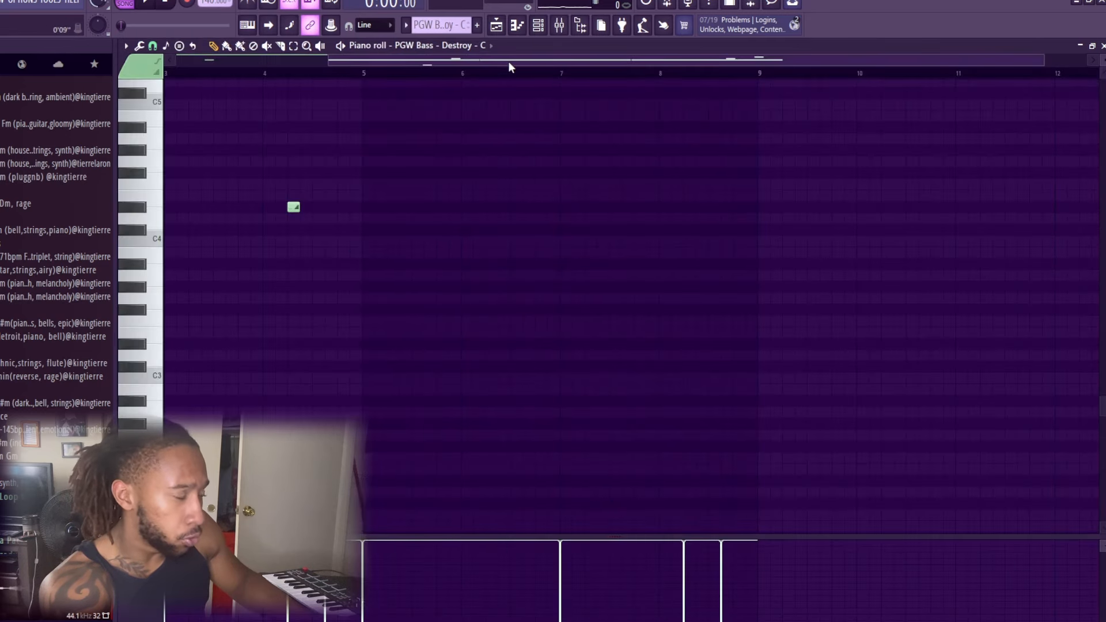
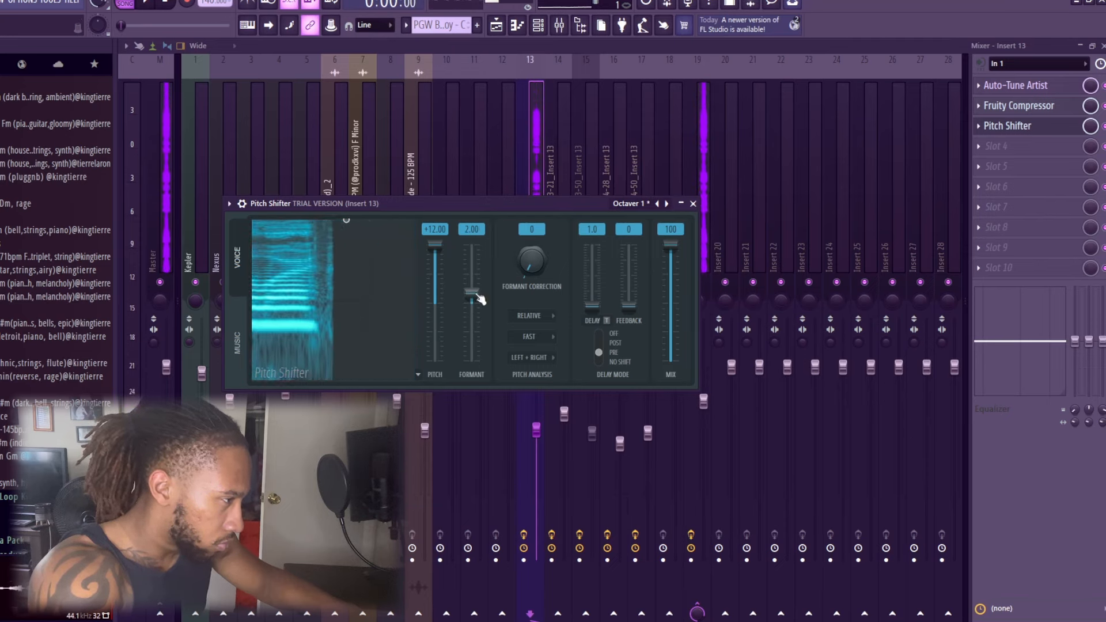
- Set the Insert 13 Pitch Shifter's formant to -4.00 during playback, and close the effect and the mixer
left_click_drag(480, 326, 480, 328)
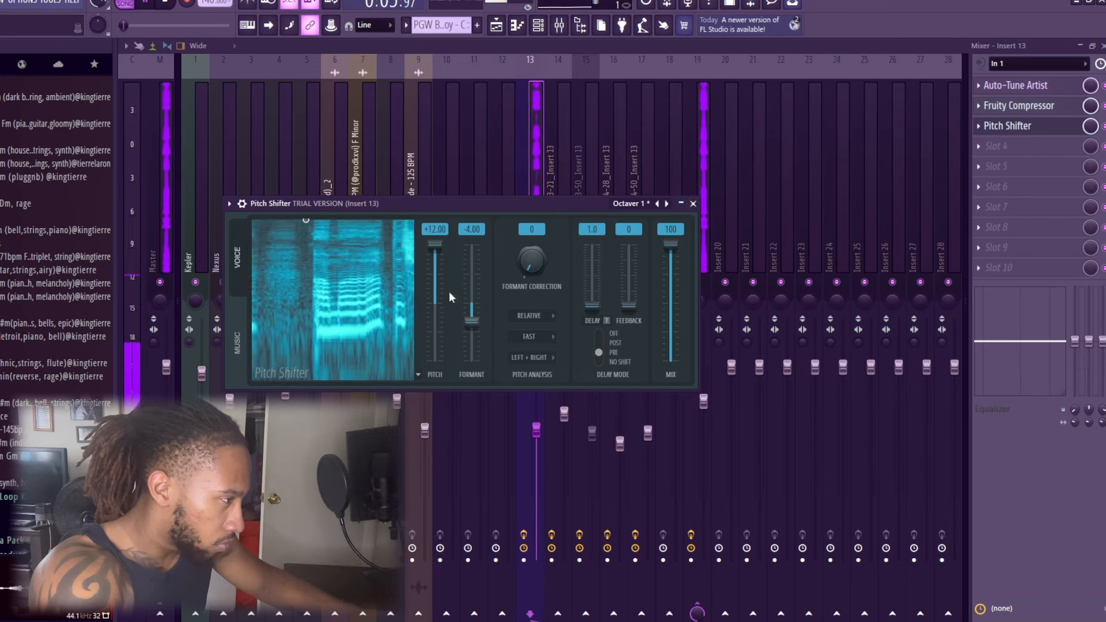
key("space")
key("space")
left_click(693, 204)
left_click(1103, 46)
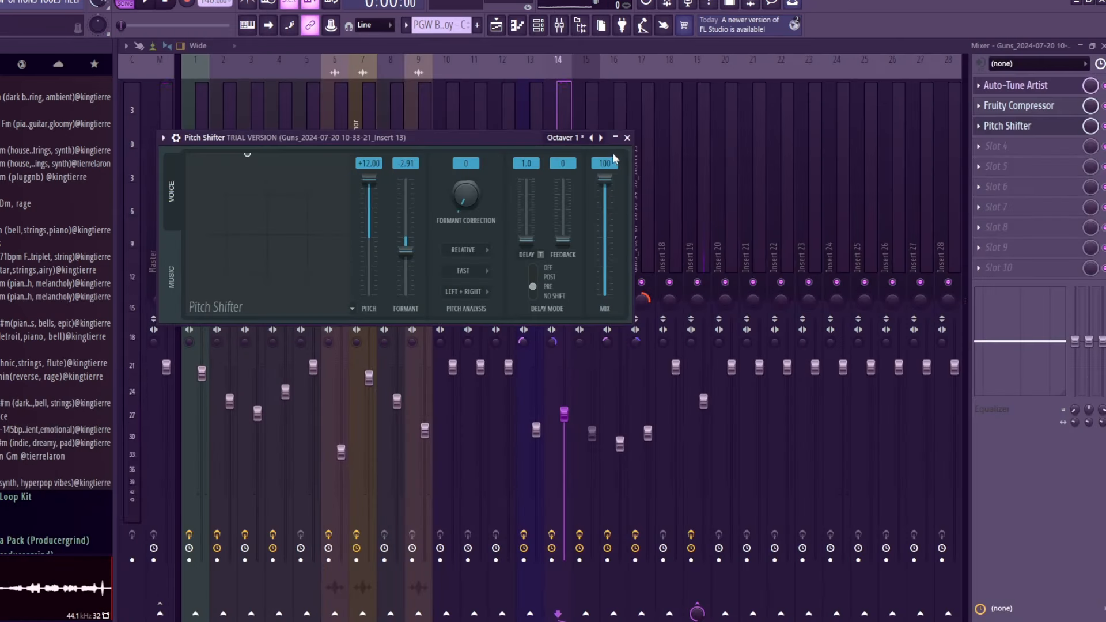
- Play back the stacked Insert 13 vocal recordings in the playlist
key("space")
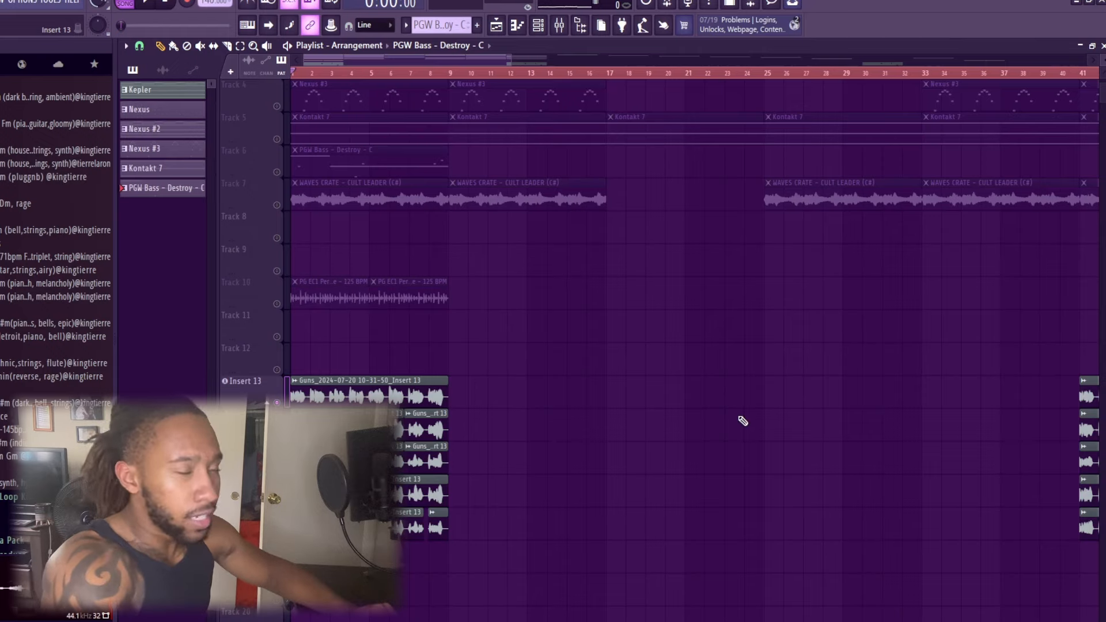
key("space")
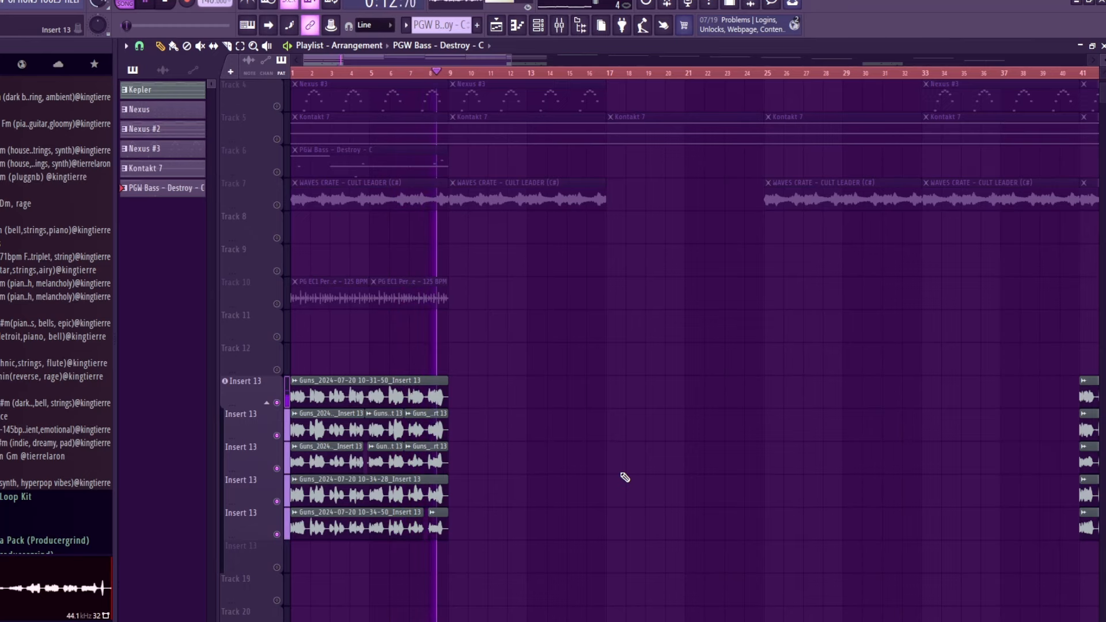
key("space")
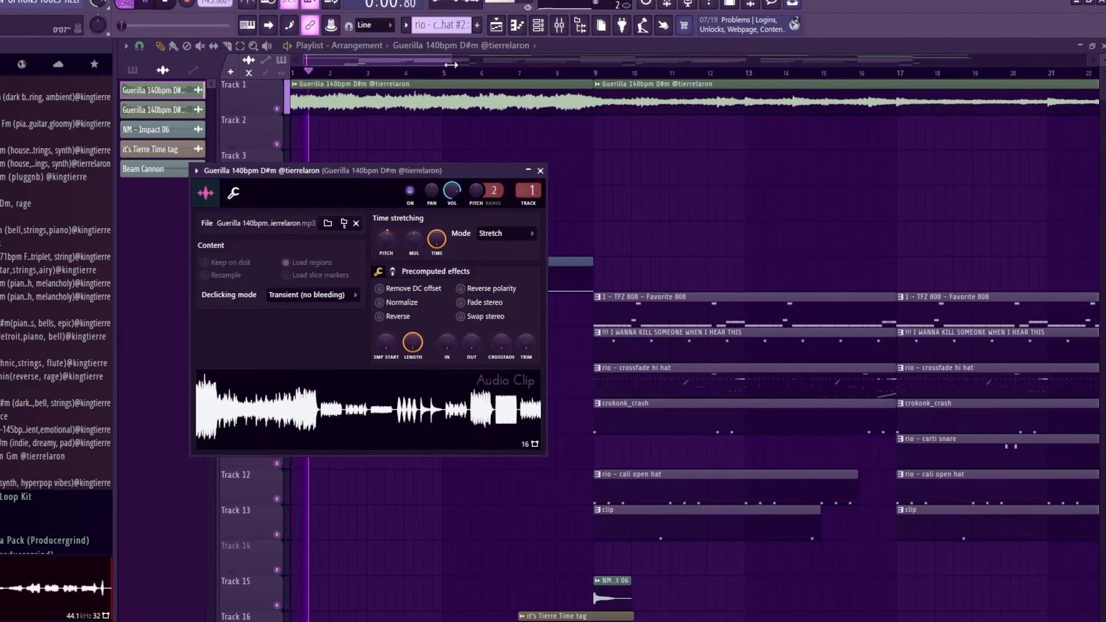
- Close the audio clip settings and play back the arrangement built on the Guerilla 140bpm D#m sample, past bar 25
left_click_drag(451, 65, 505, 64)
middle_click(1047, 178)
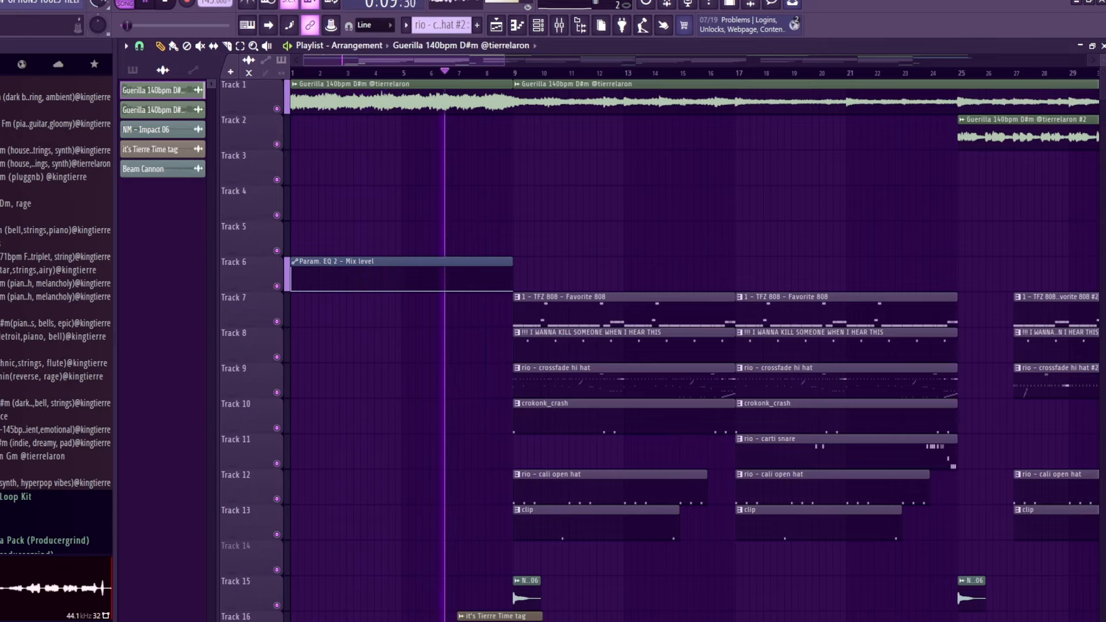
left_click_drag(482, 61, 492, 61)
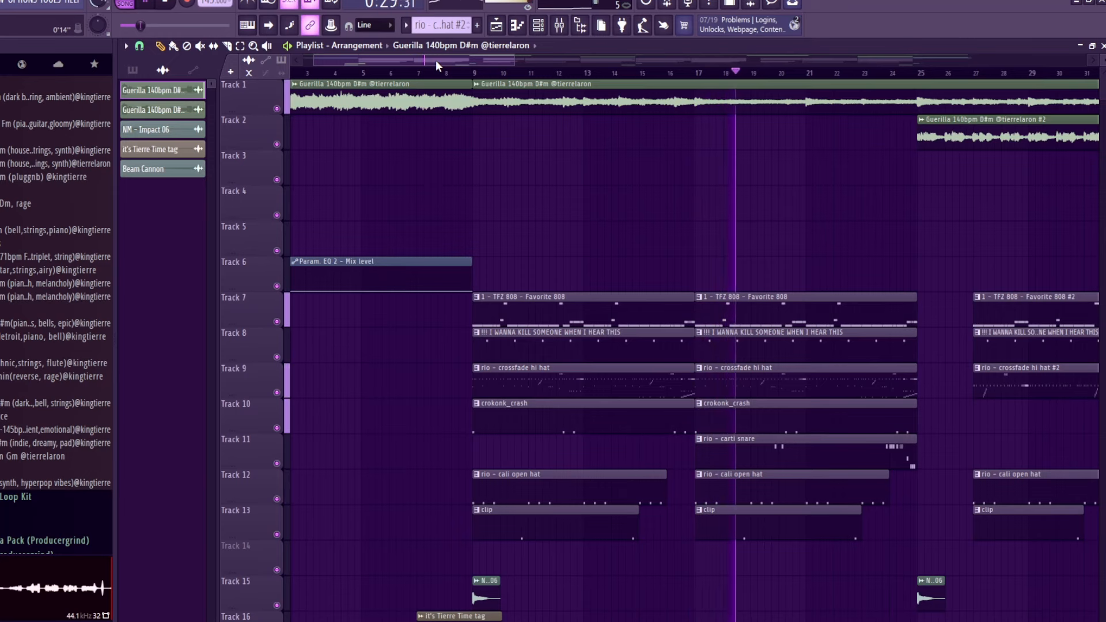
left_click_drag(434, 60, 489, 63)
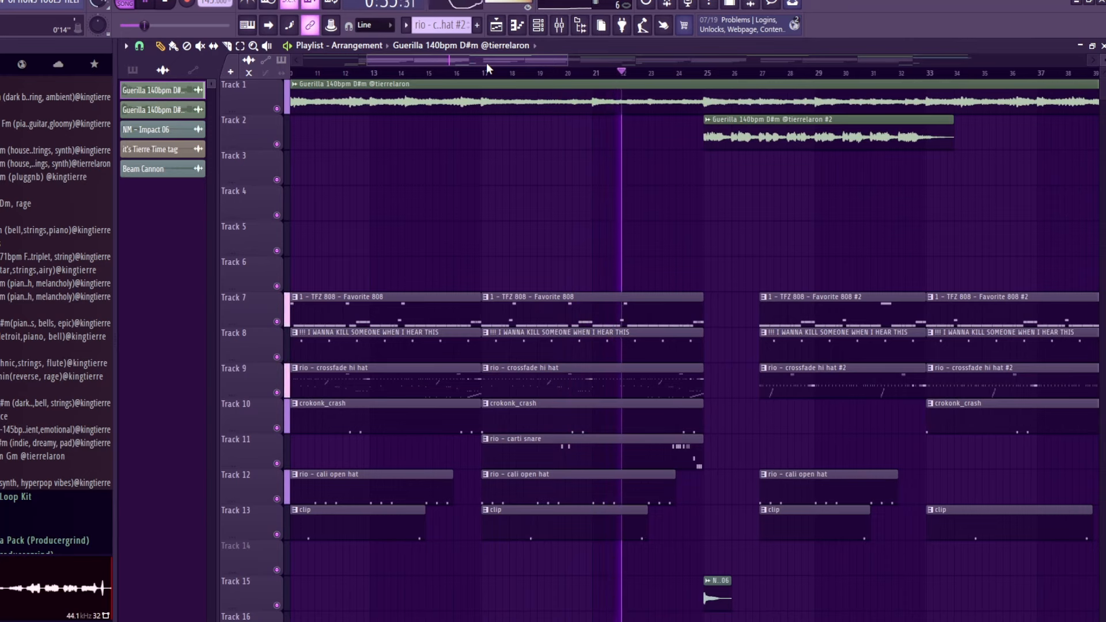
left_click_drag(485, 60, 504, 79)
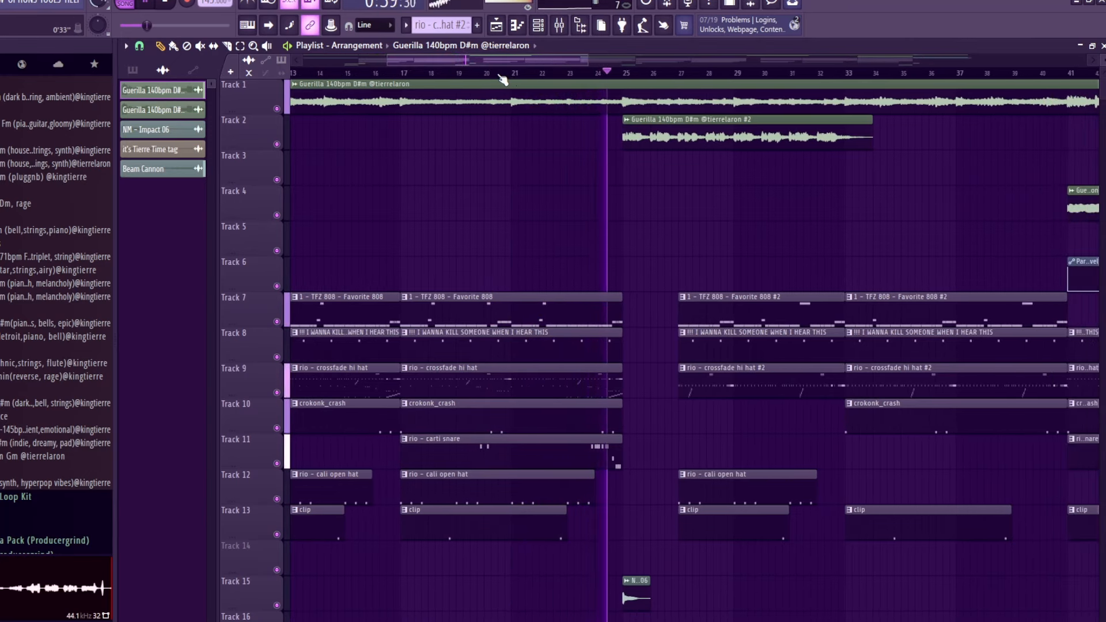
left_click_drag(492, 61, 441, 61)
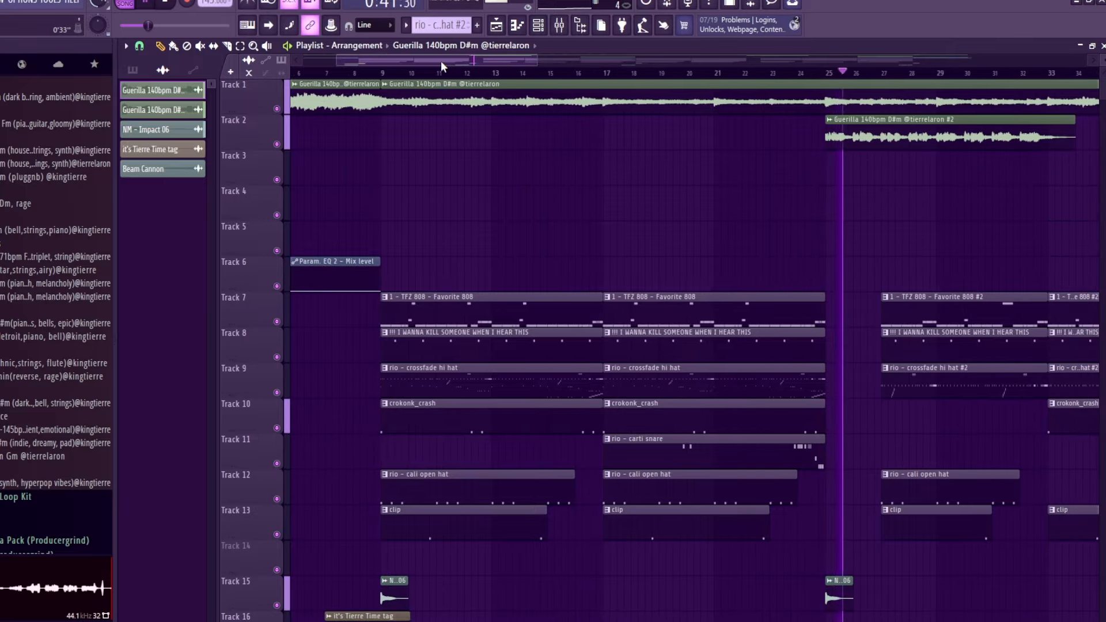
key("space")
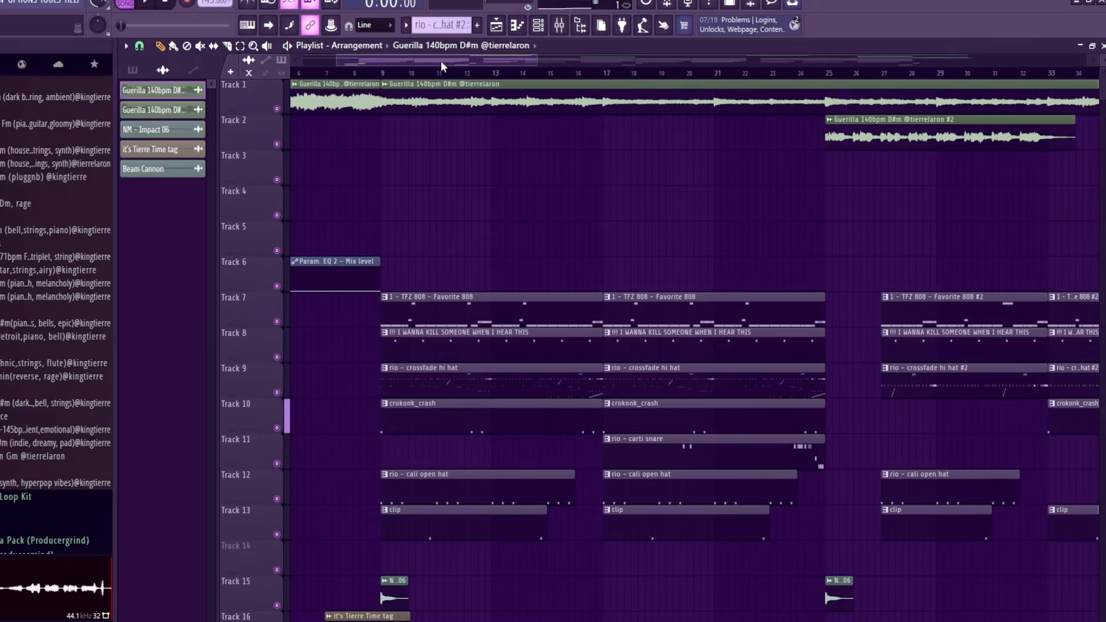